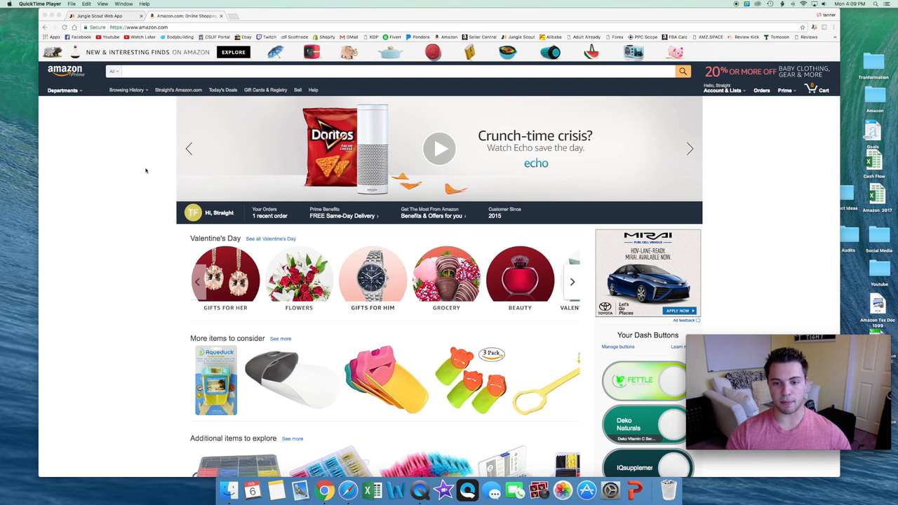
- Switch to the Jungle Scout product database and set the price filter to a minimum of 15 and maximum of 25
left_click(140, 169)
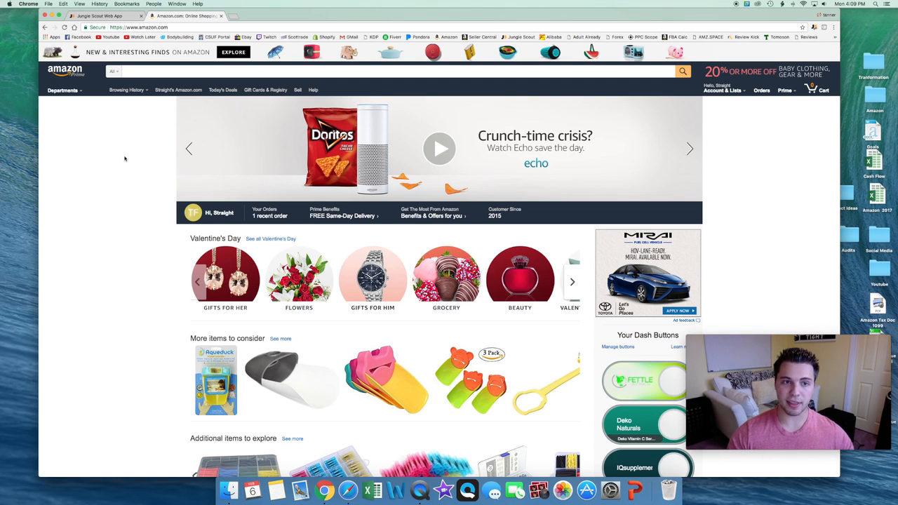
left_click(104, 16)
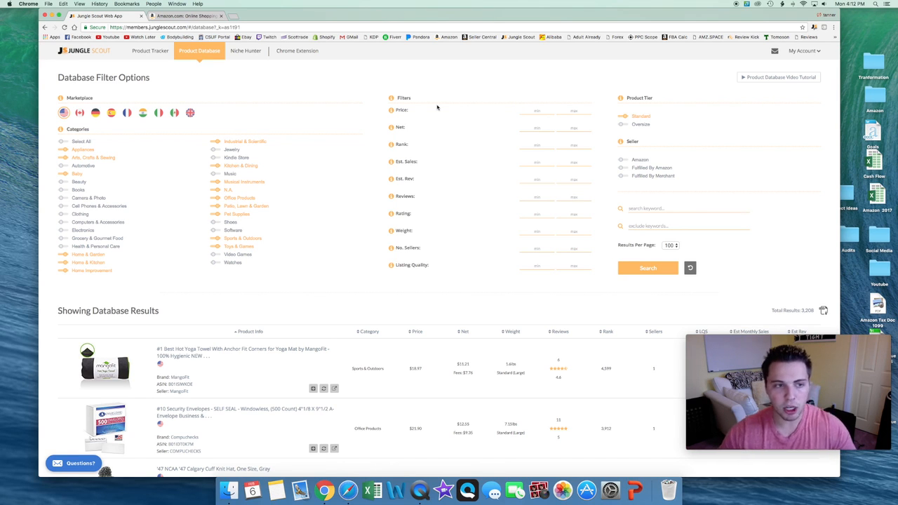
left_click(536, 111)
type("15")
left_click(574, 110)
type("25")
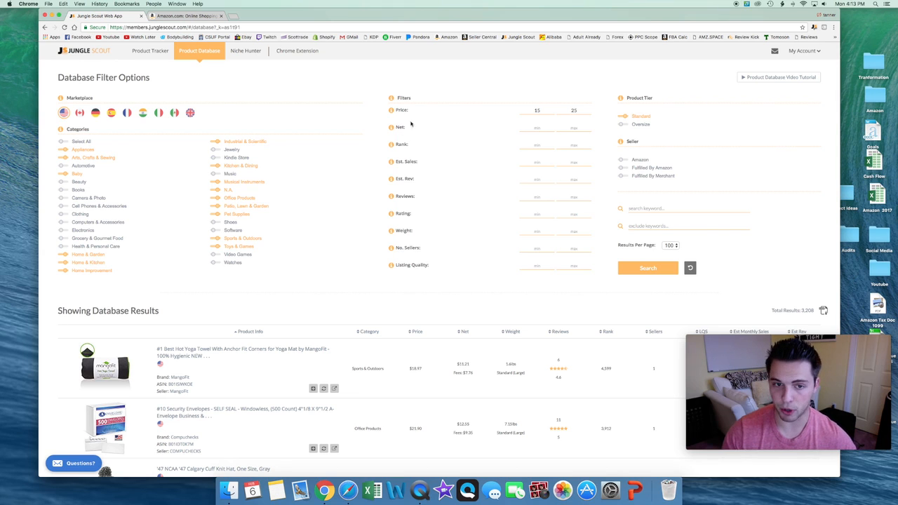
- Set the minimum estimated monthly sales filter to 300
left_click_drag(420, 163, 394, 161)
mouse_move(392, 164)
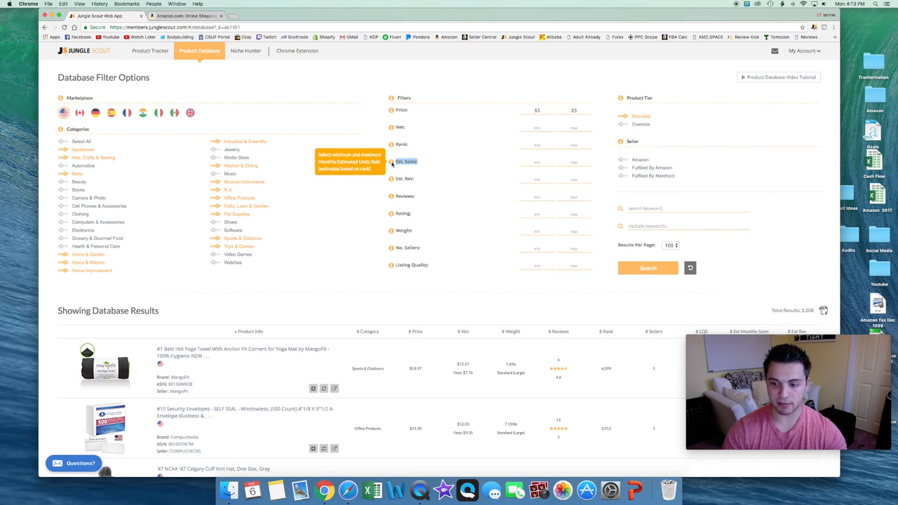
left_click(538, 162)
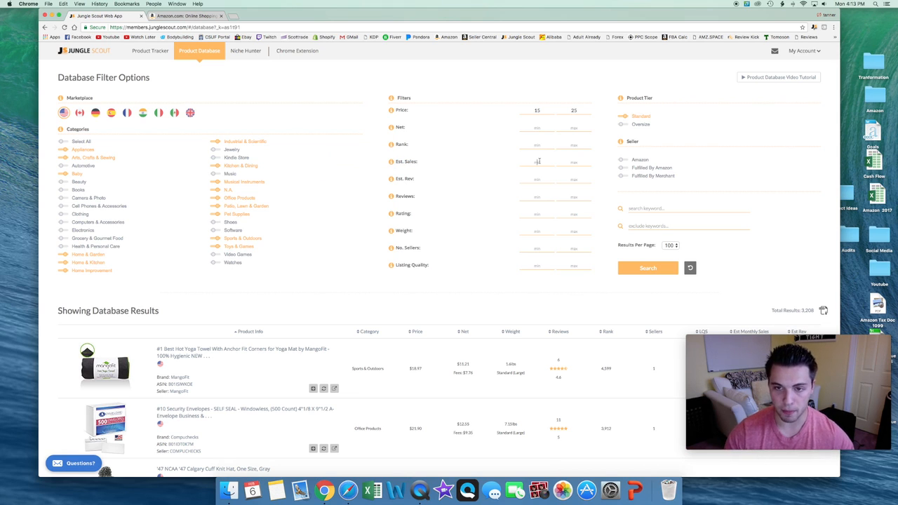
type("300")
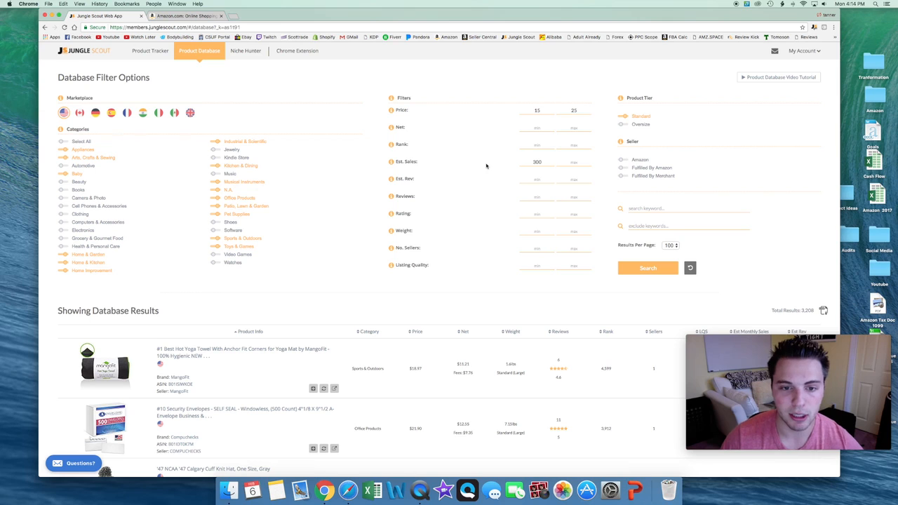
left_click_drag(414, 179, 396, 178)
left_click(449, 181)
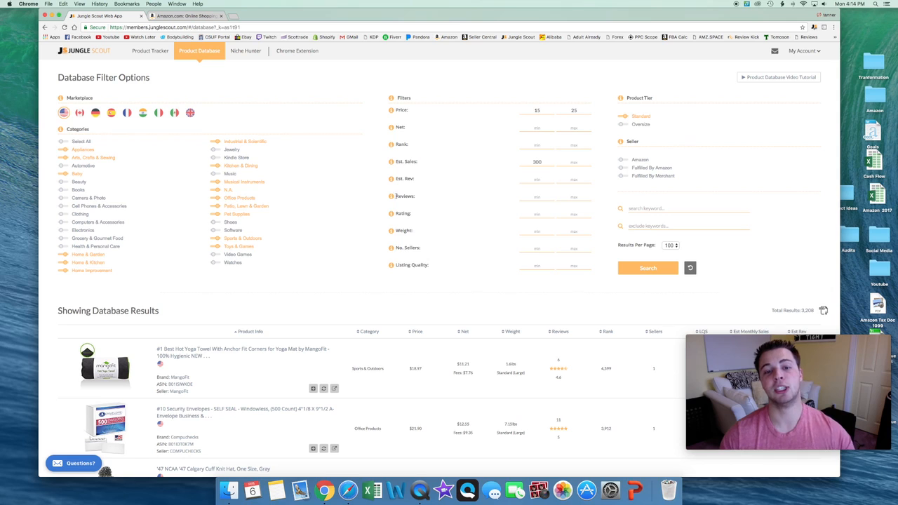
mouse_move(394, 198)
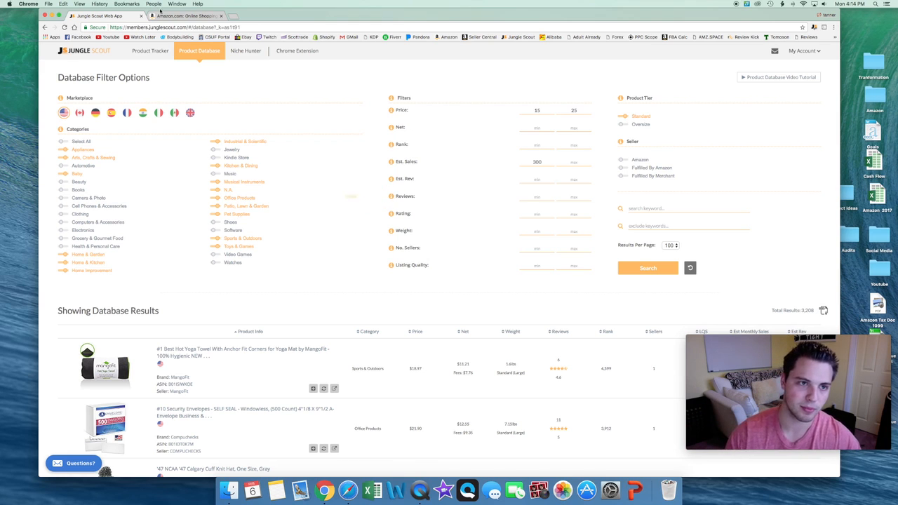
- Switch to Amazon and search all departments for "grill gloves"
left_click(180, 15)
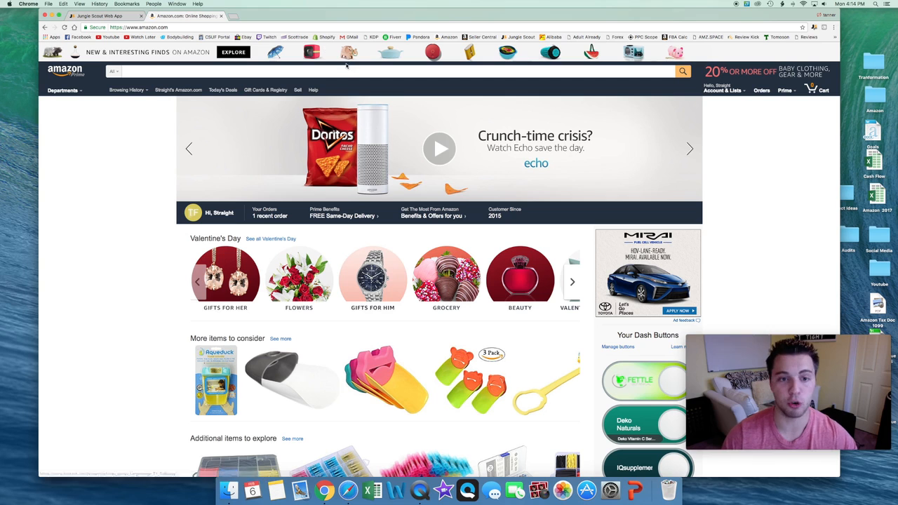
left_click(314, 70)
type("grill gloves")
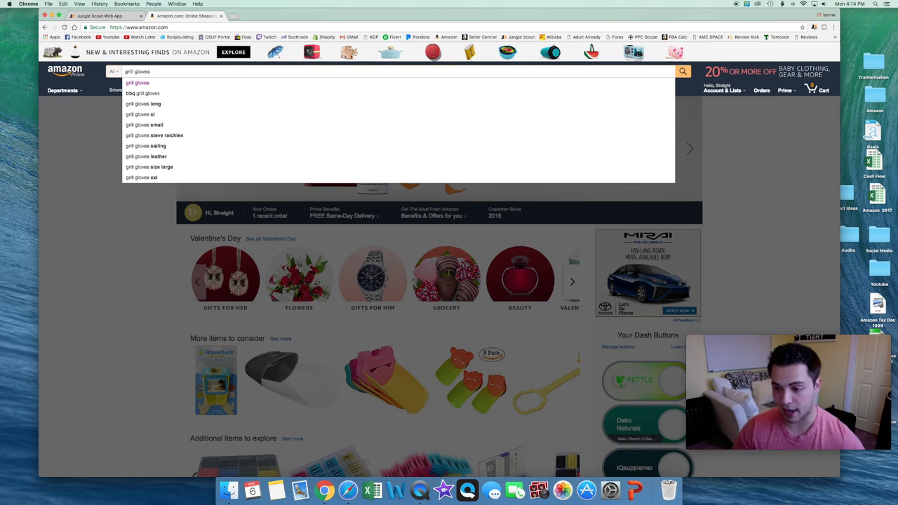
key("Return")
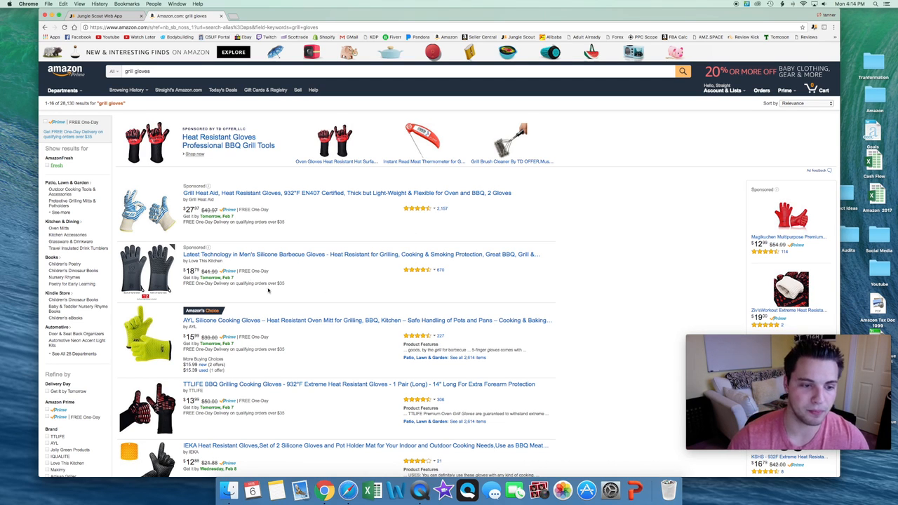
- Examine the sponsored listings at the start of the grill gloves search results
scroll(285, 263, "down", 1)
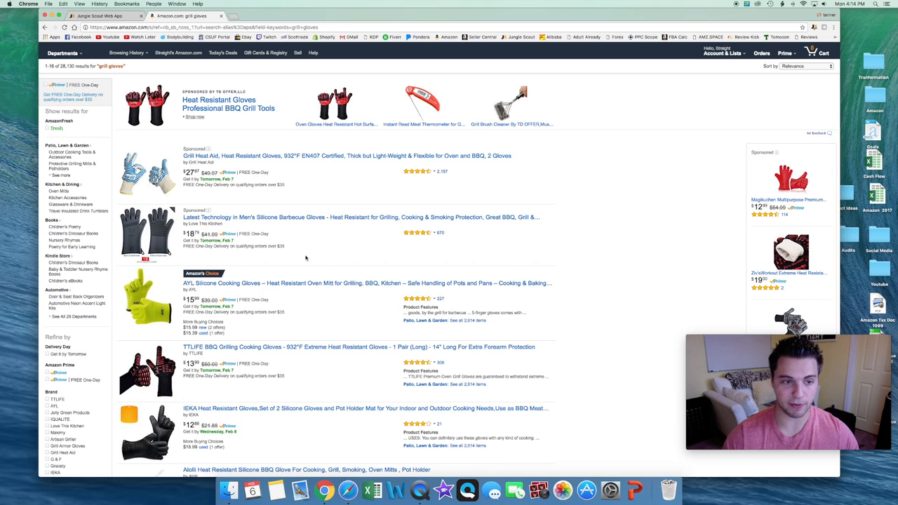
left_click_drag(182, 145, 211, 148)
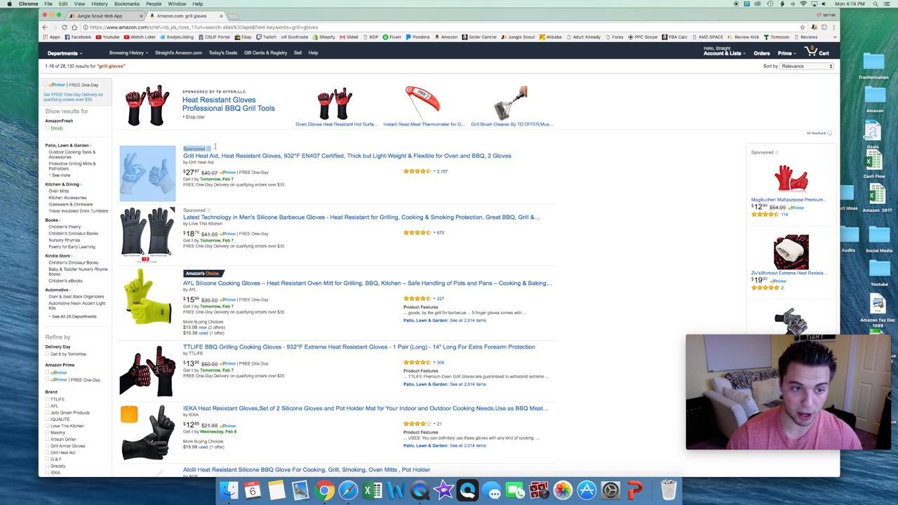
mouse_move(209, 210)
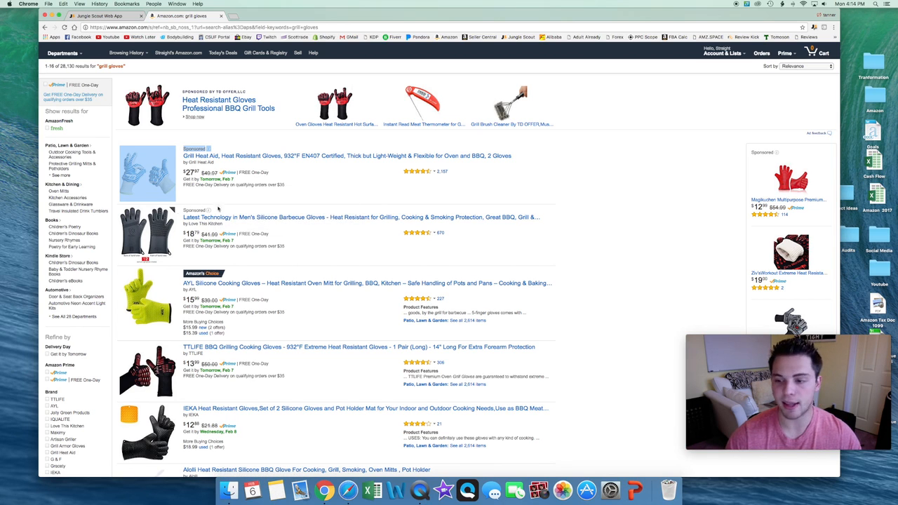
left_click(613, 245)
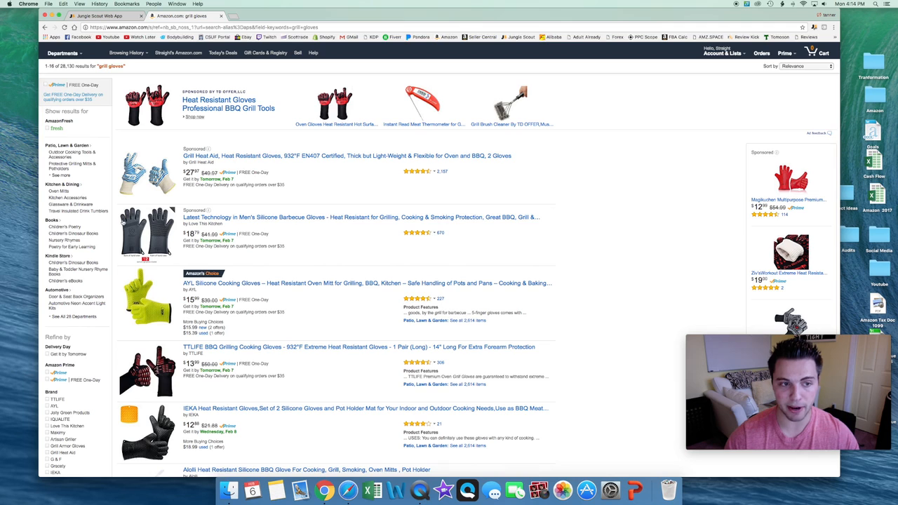
scroll(106, 210, "up", 2)
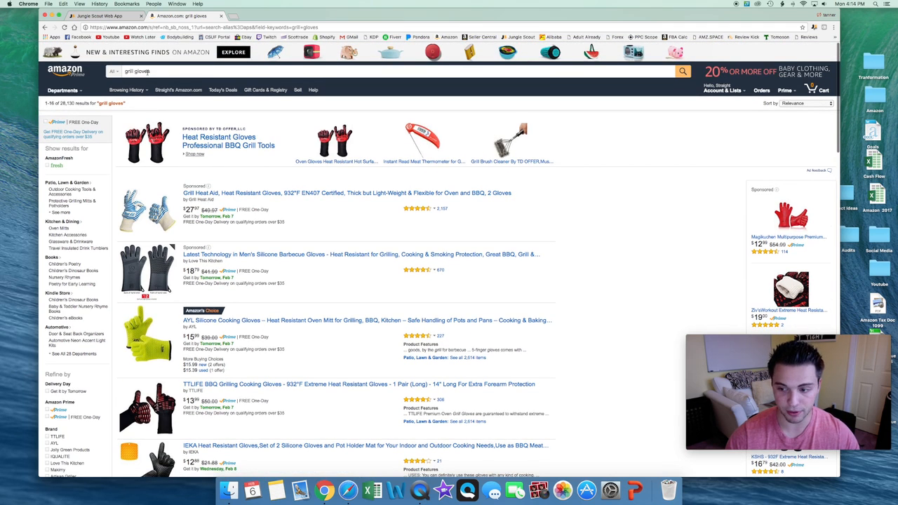
scroll(413, 130, "down", 2)
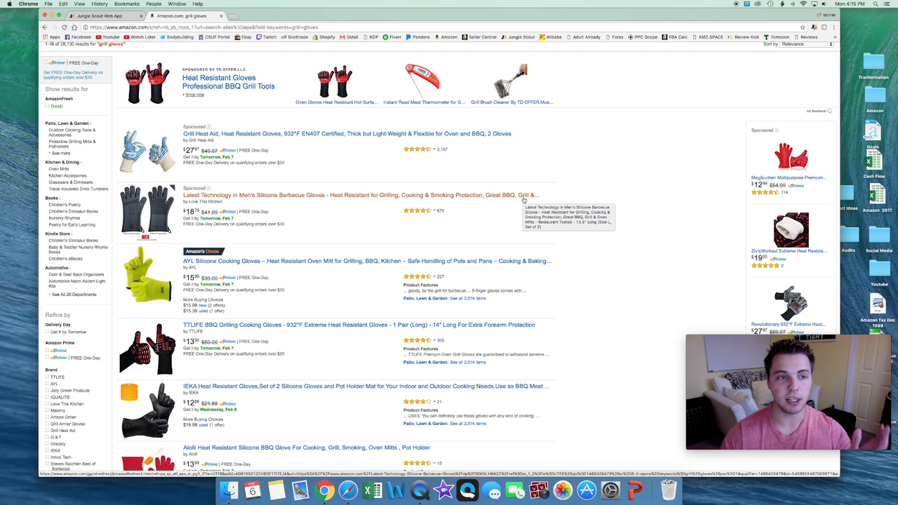
- Compare the customer review counts of the organic grill gloves listings down the results page
scroll(319, 188, "down", 3)
scroll(319, 188, "down", 5)
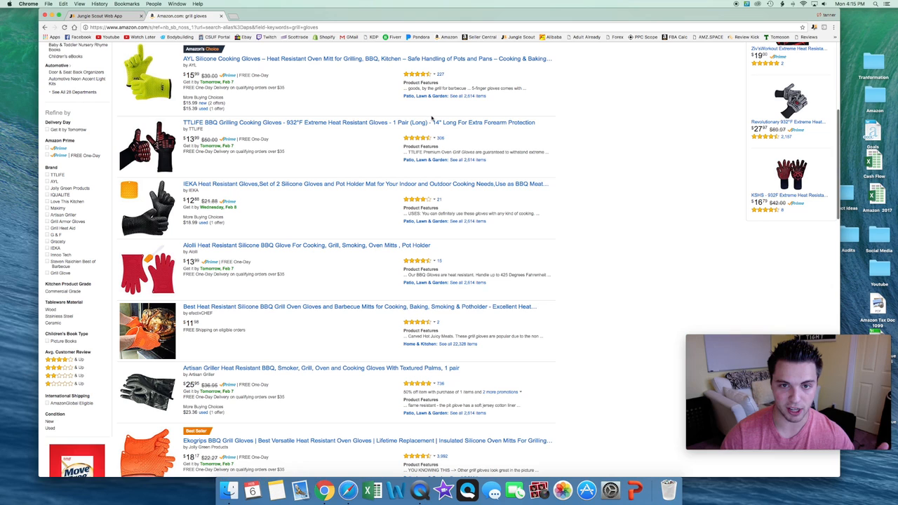
mouse_move(440, 74)
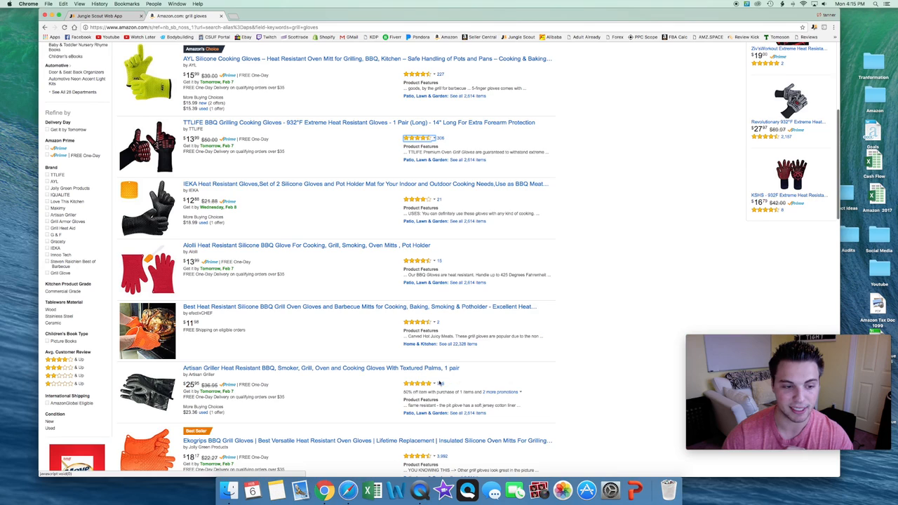
scroll(461, 403, "down", 2)
scroll(462, 405, "down", 3)
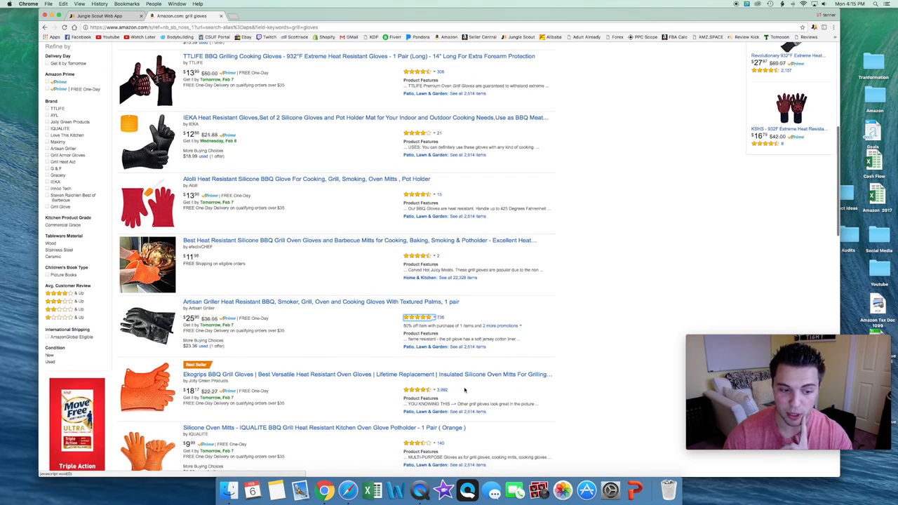
scroll(450, 370, "down", 1)
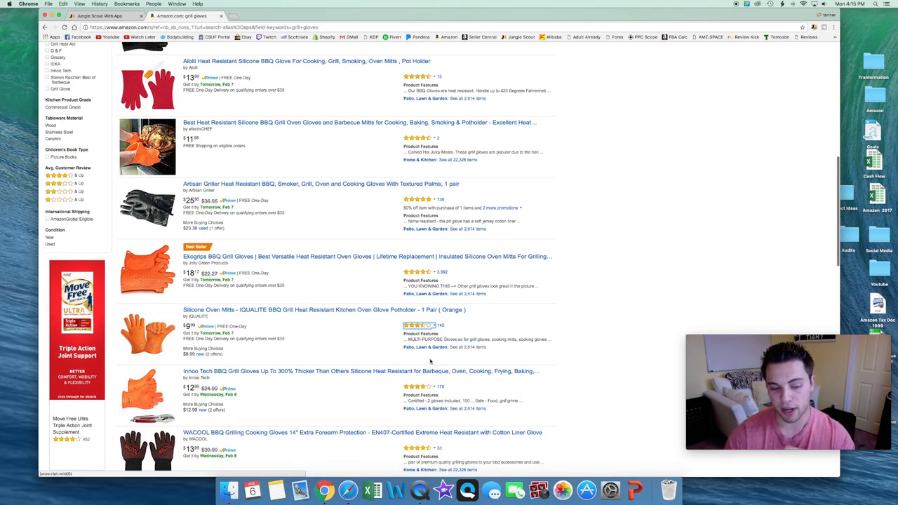
scroll(430, 361, "up", 8)
scroll(327, 123, "down", 9)
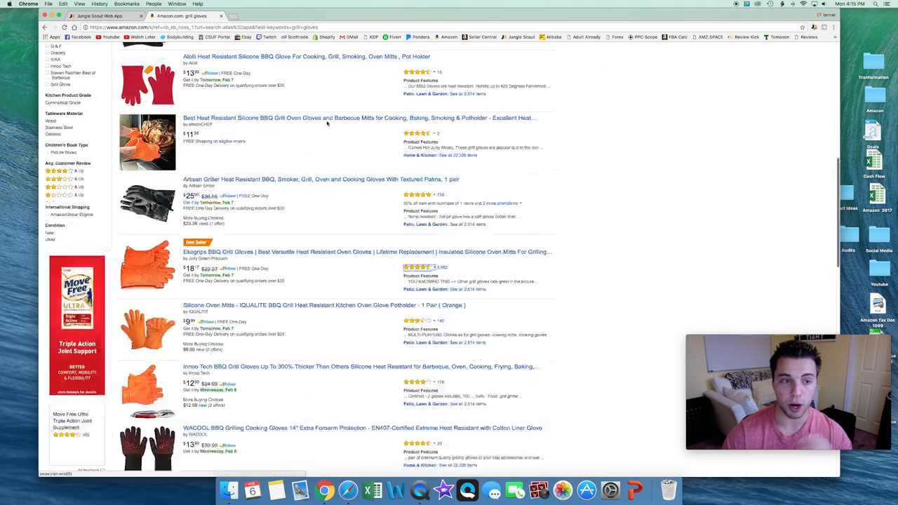
scroll(326, 123, "up", 15)
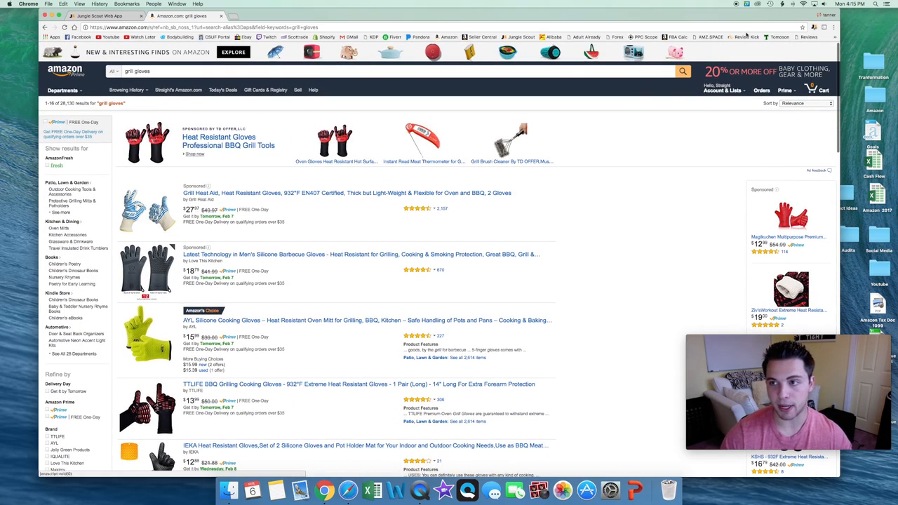
- Review the grill gloves listings once more to judge how strong the competition on the first results page is
scroll(726, 88, "down", 1)
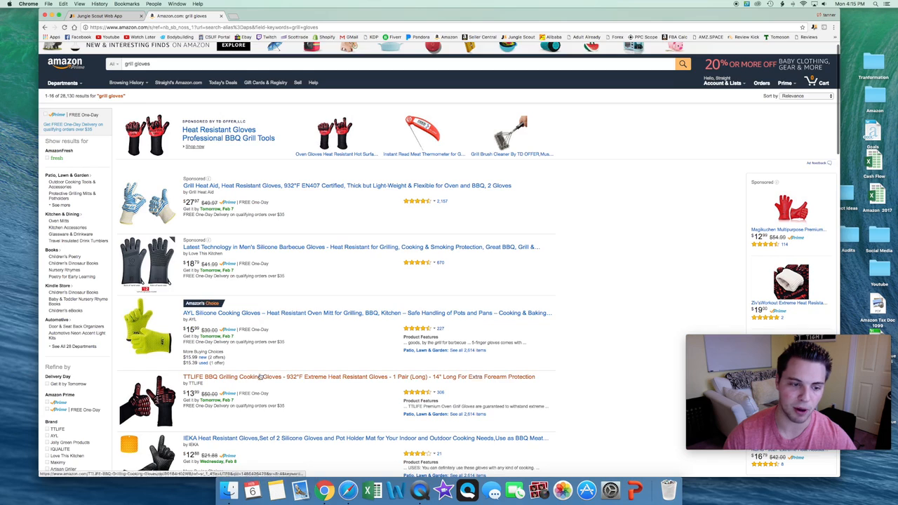
scroll(260, 377, "down", 3)
scroll(297, 325, "down", 5)
scroll(489, 227, "up", 8)
scroll(488, 227, "down", 1)
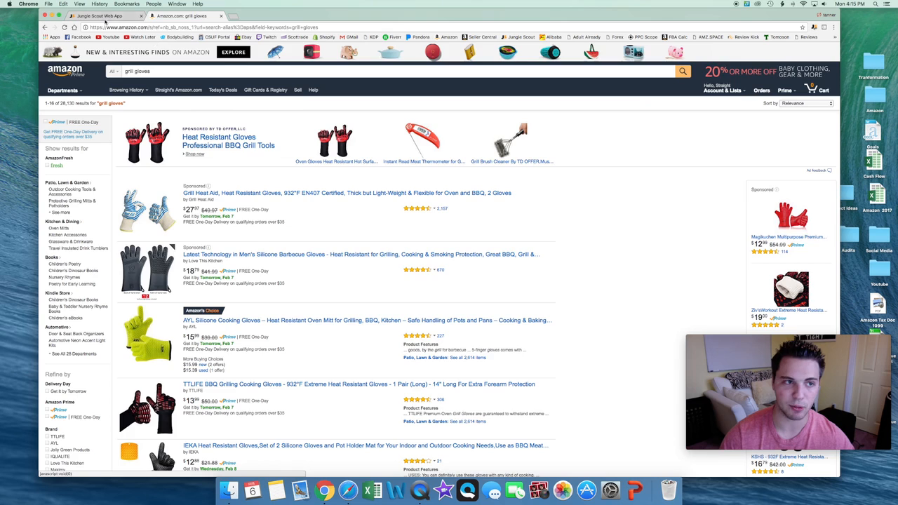
left_click(123, 16)
left_click(158, 15)
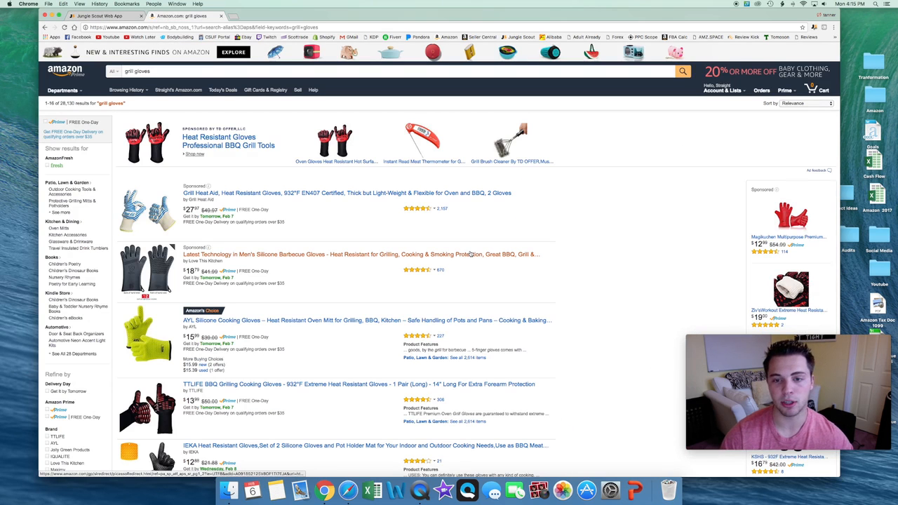
scroll(617, 270, "down", 5)
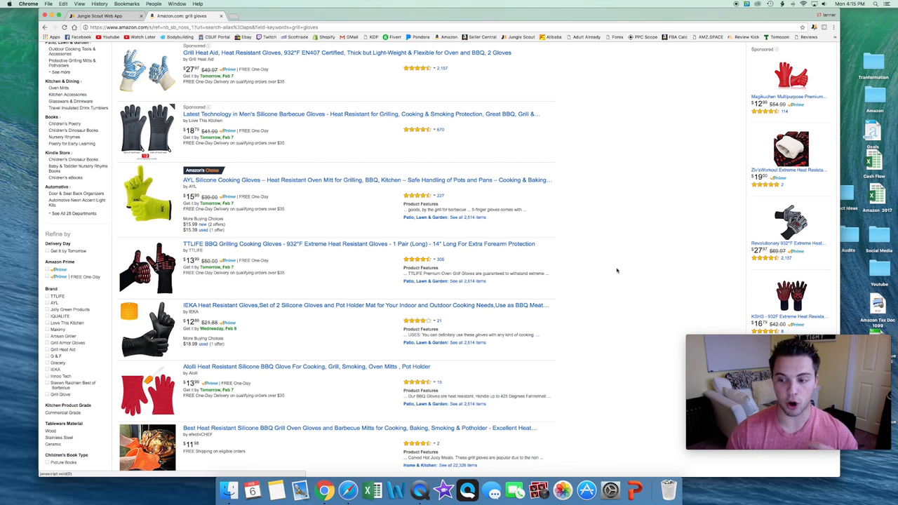
scroll(617, 271, "up", 5)
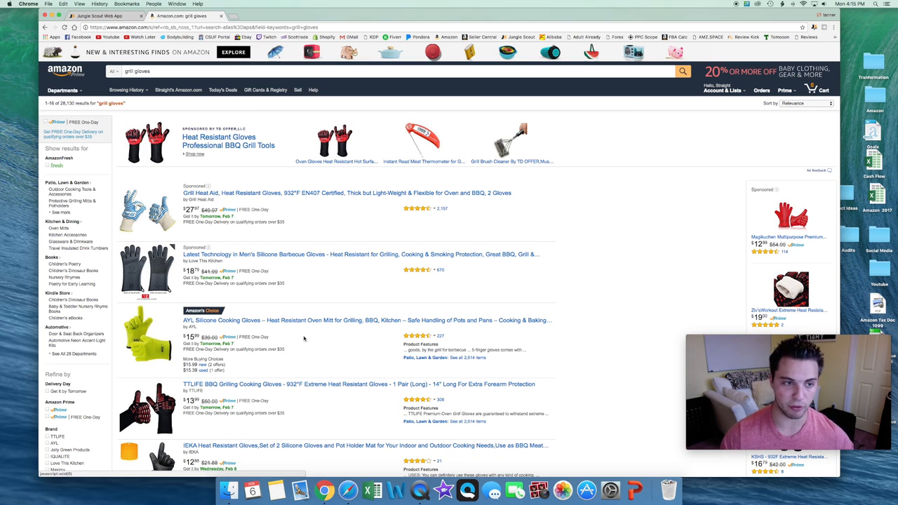
scroll(303, 339, "down", 1)
scroll(304, 338, "down", 2)
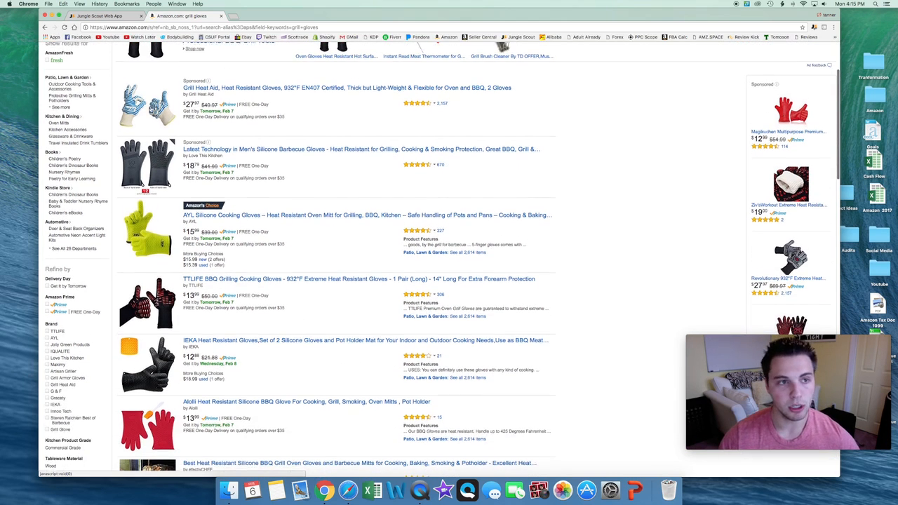
- Return to the Jungle Scout product database, set the maximum reviews filter to 50 and deselect the Toys & Games category
left_click(99, 15)
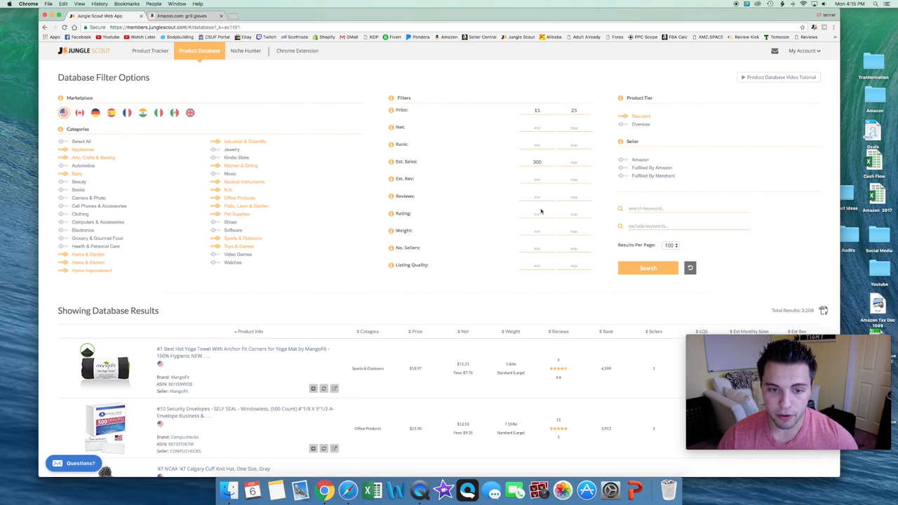
left_click(574, 196)
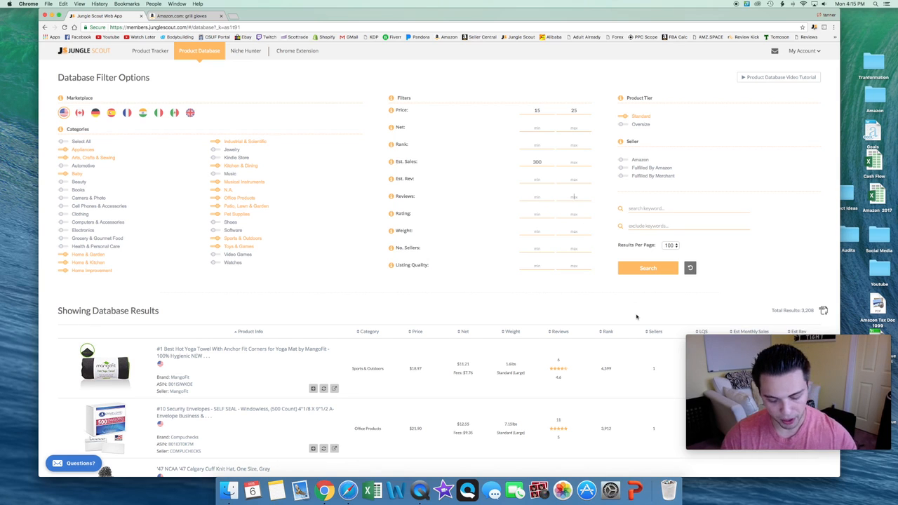
type("50")
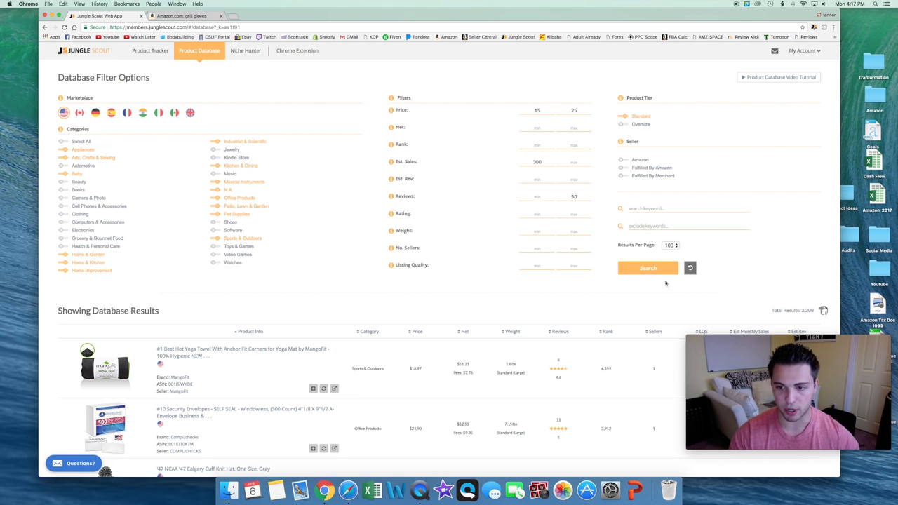
- Run the product database search with the chosen filters and look over the first results
left_click(651, 270)
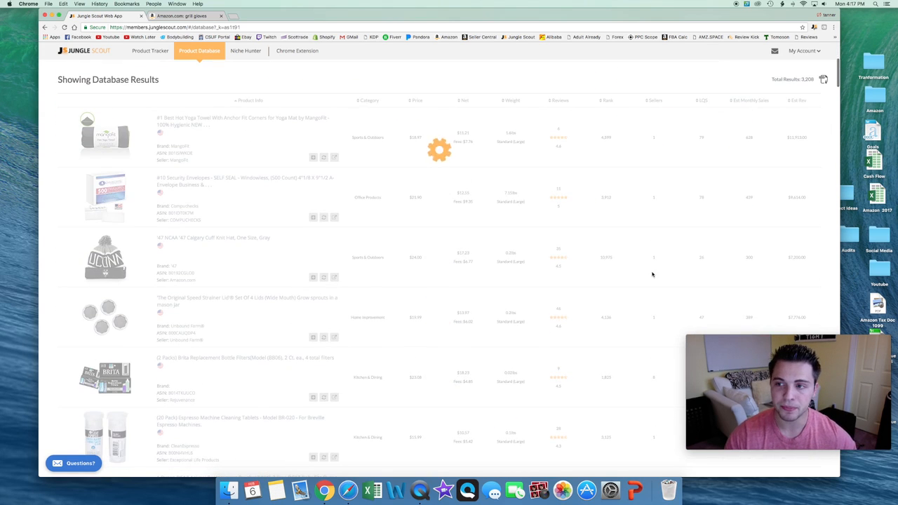
scroll(528, 188, "up", 5)
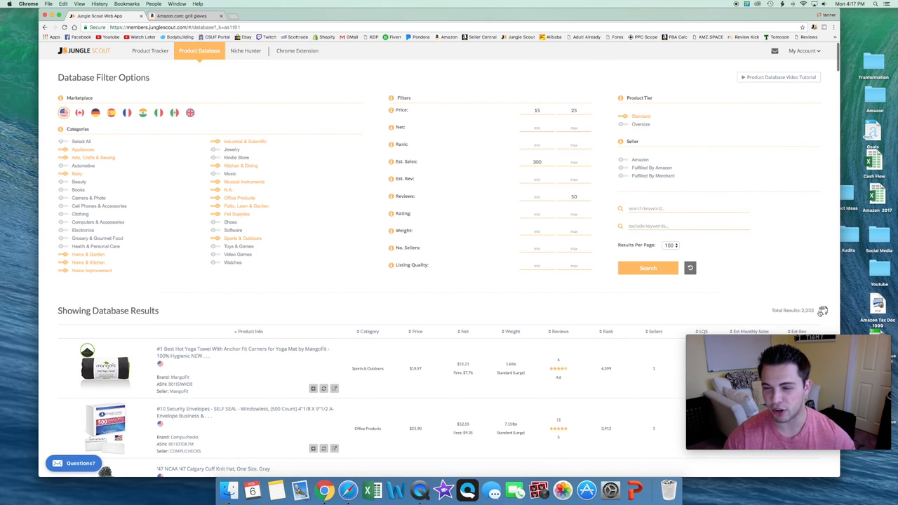
scroll(472, 282, "down", 2)
scroll(471, 279, "down", 5)
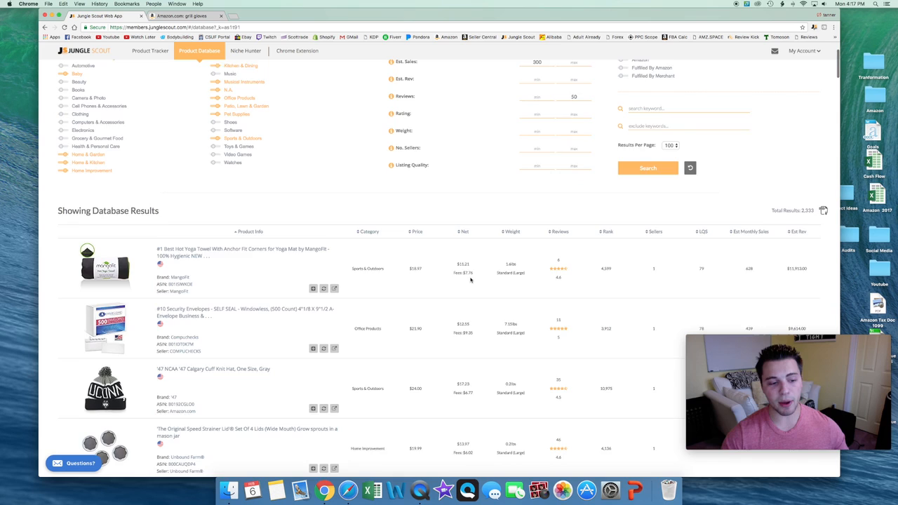
- Look over the first filtered product database results, comparing prices, review counts and estimated sales for possible product ideas
scroll(225, 220, "down", 1)
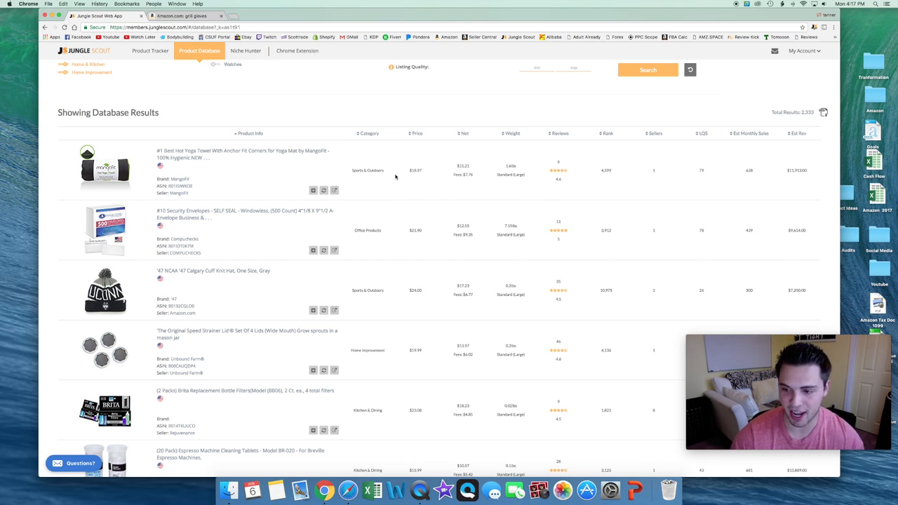
scroll(107, 173, "up", 1)
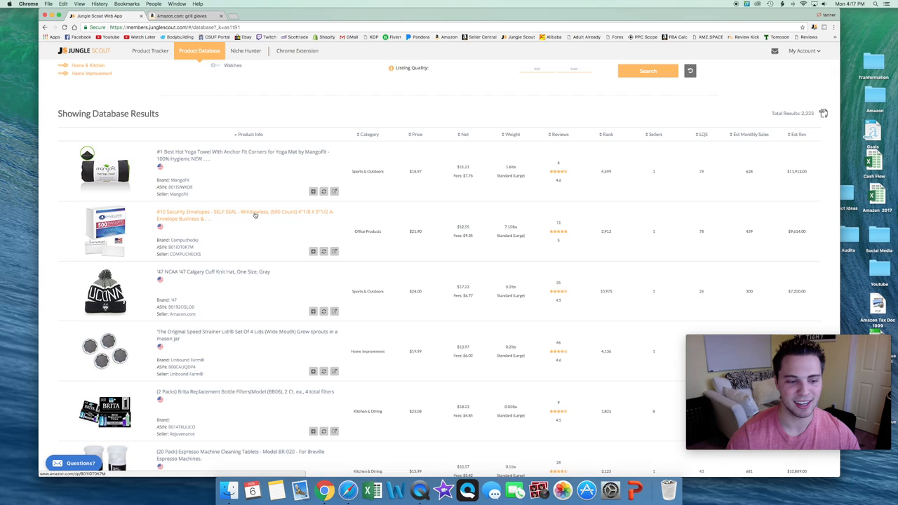
scroll(255, 215, "down", 1)
scroll(255, 216, "down", 3)
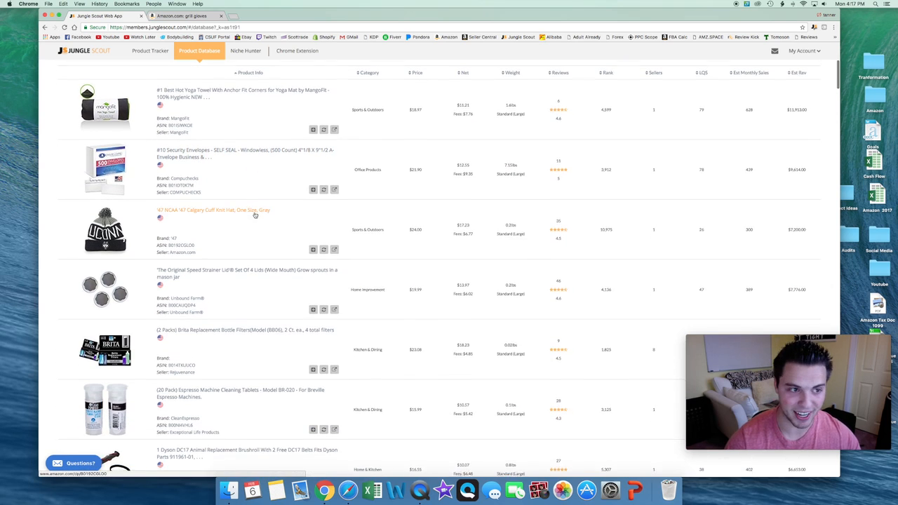
scroll(255, 214, "down", 6)
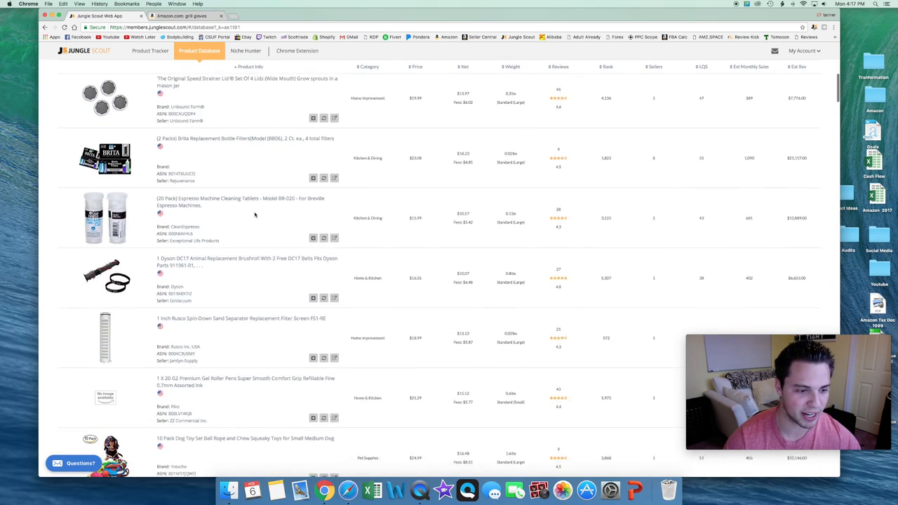
scroll(255, 214, "down", 1)
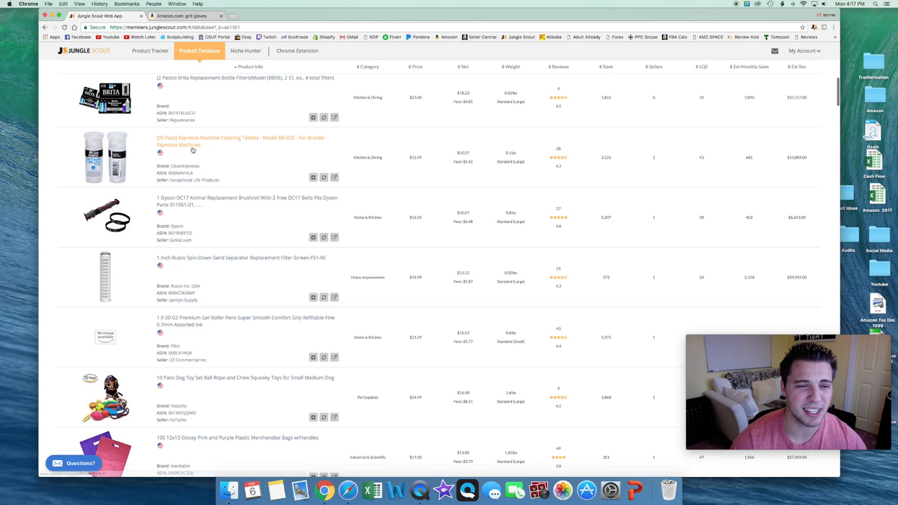
scroll(260, 167, "up", 1)
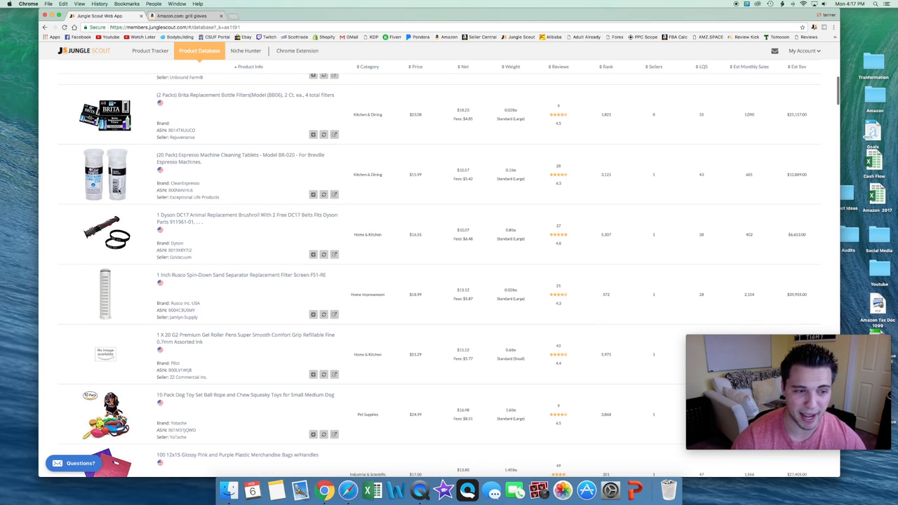
scroll(152, 130, "up", 3)
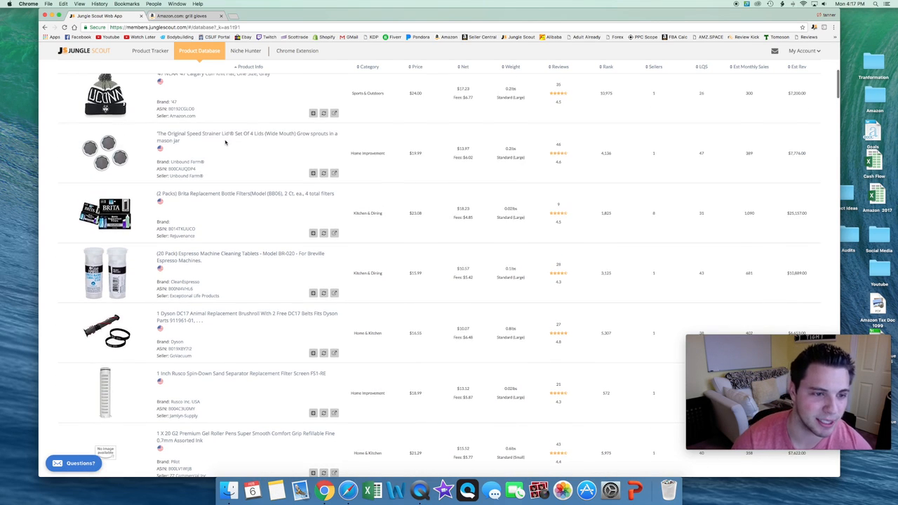
scroll(249, 181, "down", 1)
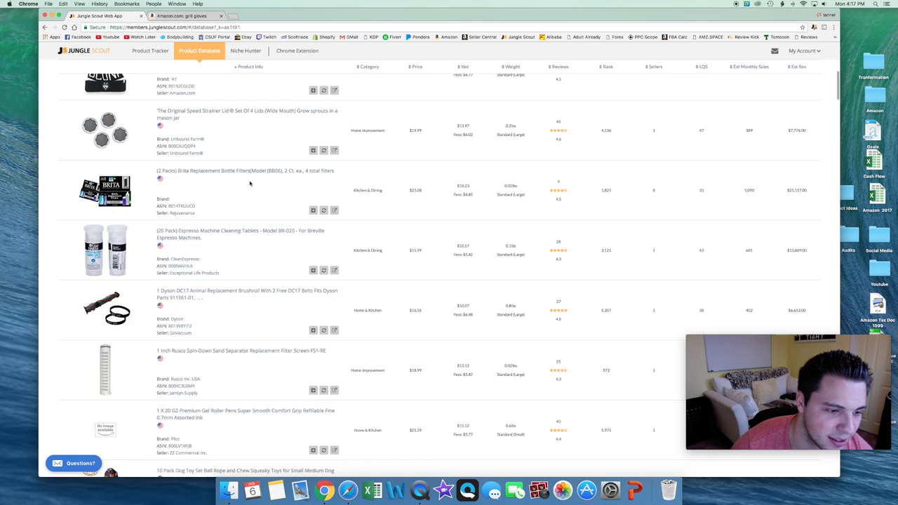
scroll(130, 155, "up", 2)
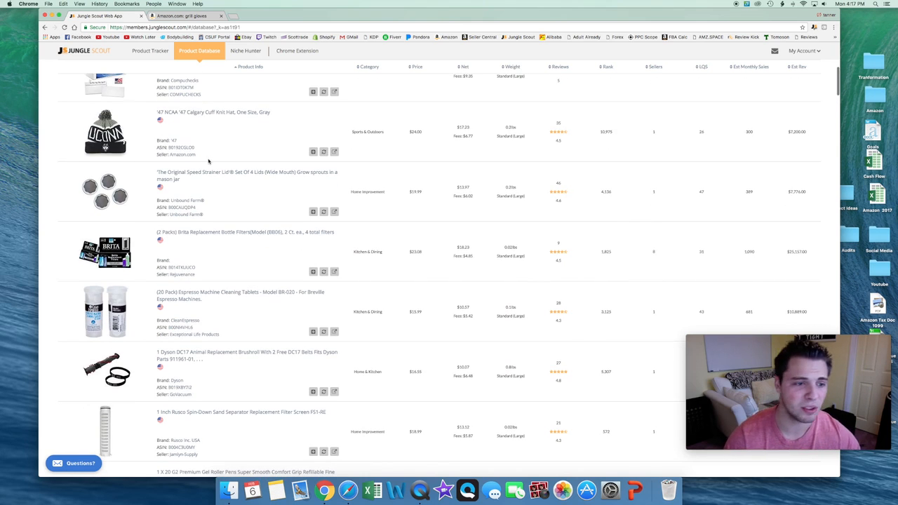
- Browse further down the product database results, past the dog toys and table tennis balls, to find a generic product worth researching
scroll(209, 160, "down", 5)
scroll(214, 160, "down", 1)
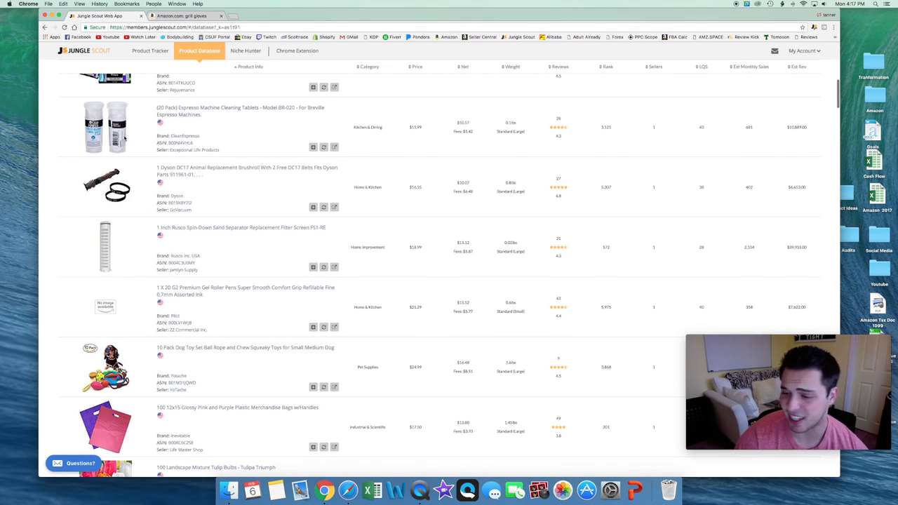
scroll(292, 226, "down", 2)
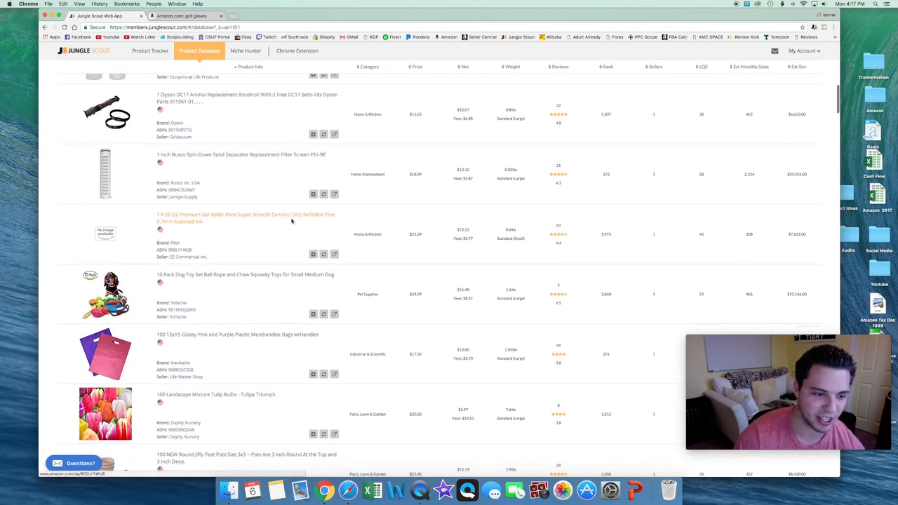
scroll(291, 226, "down", 3)
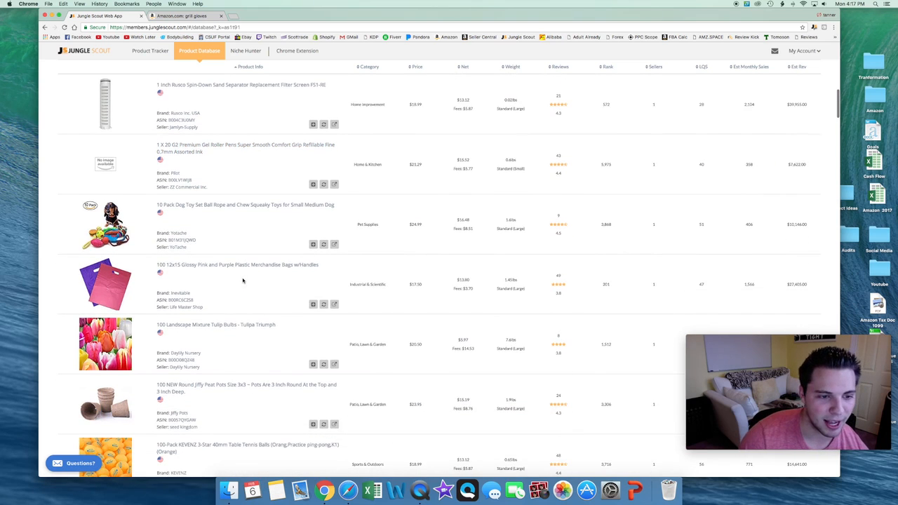
scroll(253, 284, "down", 5)
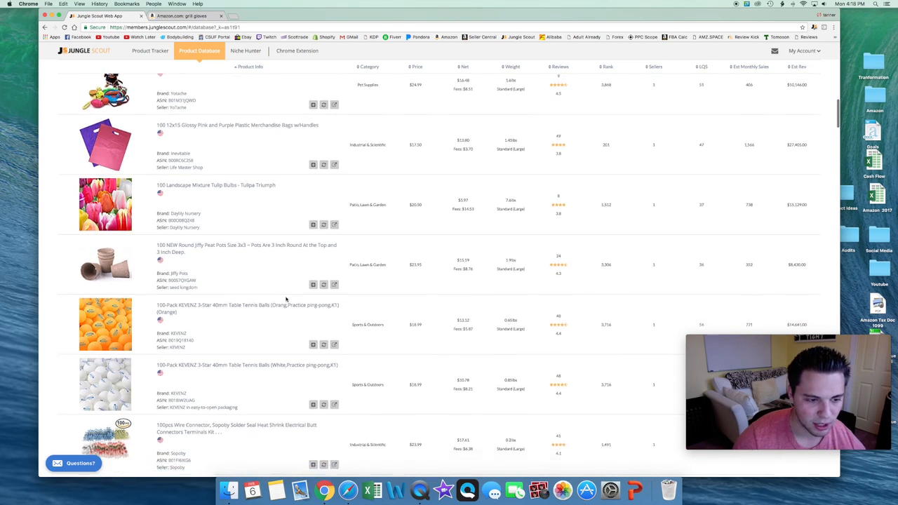
scroll(285, 300, "down", 2)
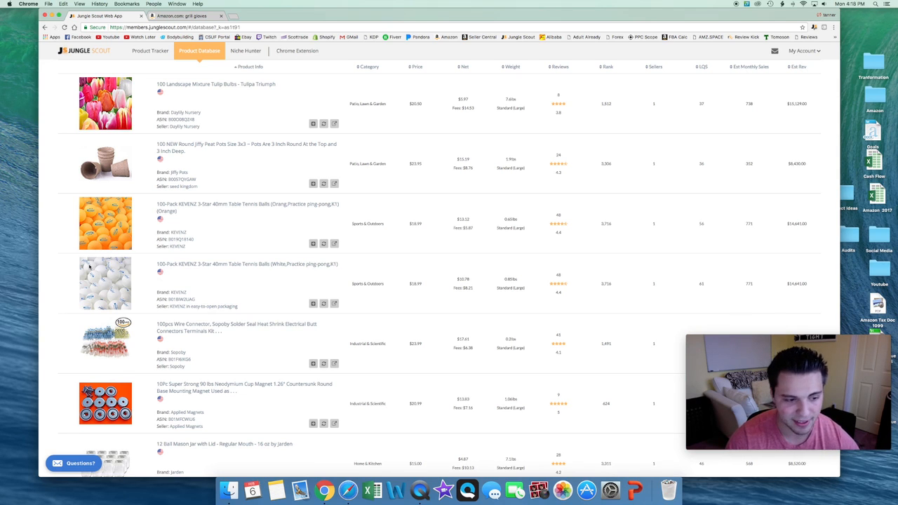
scroll(89, 266, "down", 4)
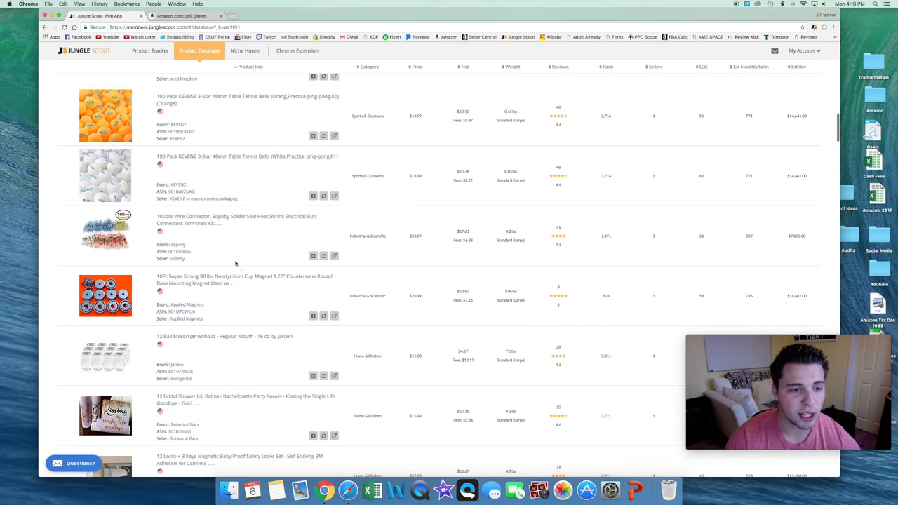
- Open the Amazon listing of the Sopoby 100pcs wire connector kit, close it and return to the product database results
left_click(195, 223)
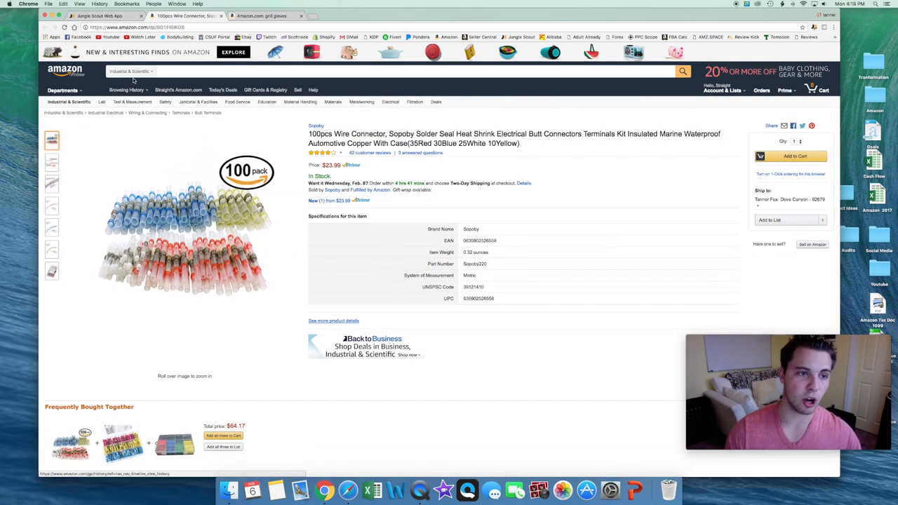
left_click(221, 17)
left_click(186, 16)
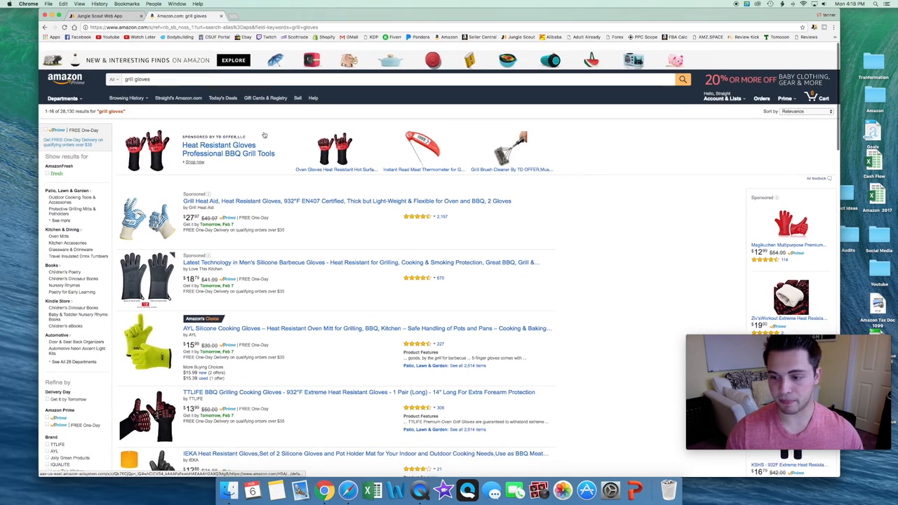
left_click(98, 16)
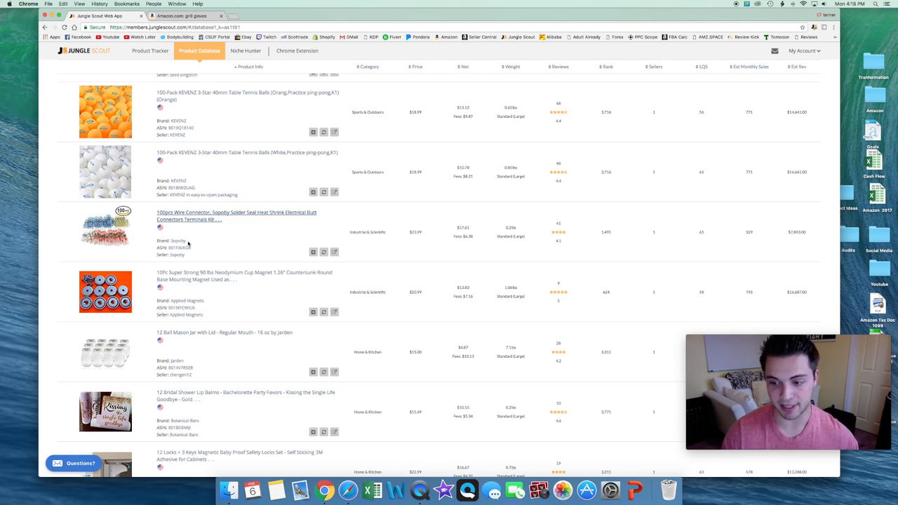
- Replace the grill gloves search on Amazon with a search for "wire connector"
left_click(186, 15)
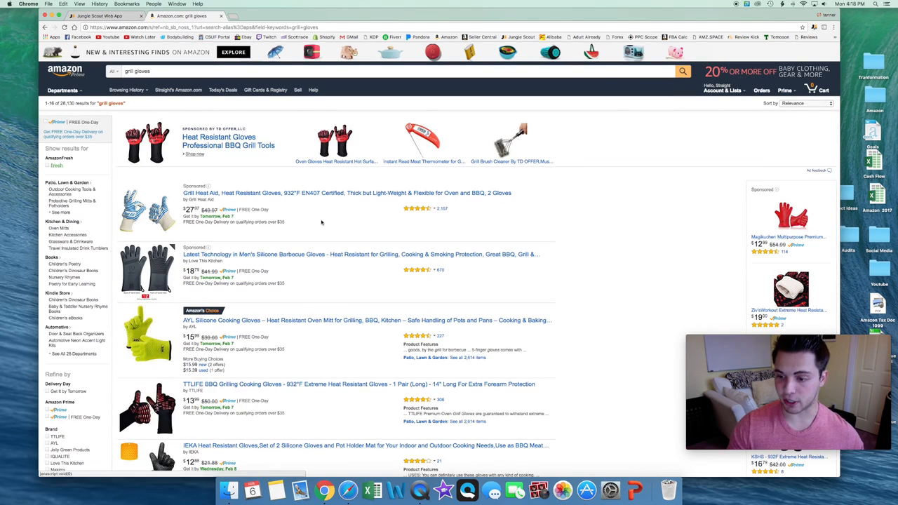
triple_click(140, 71)
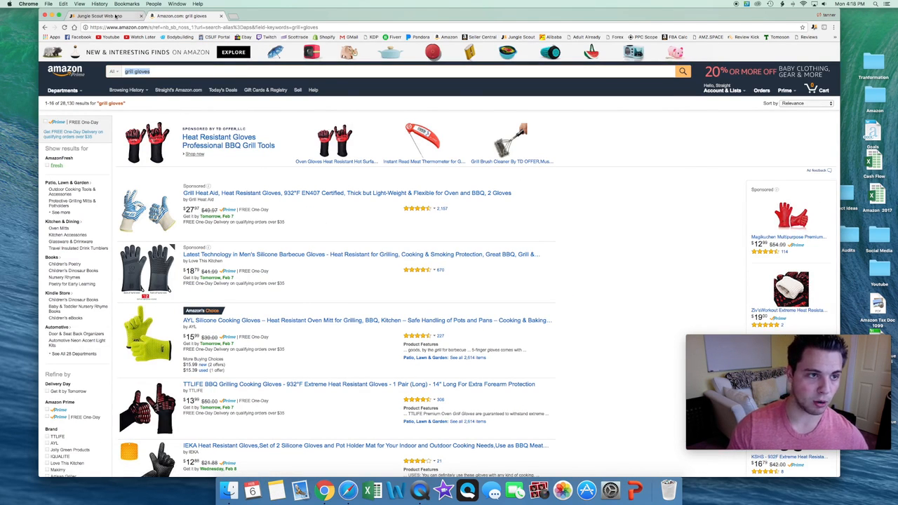
left_click(116, 15)
left_click(184, 16)
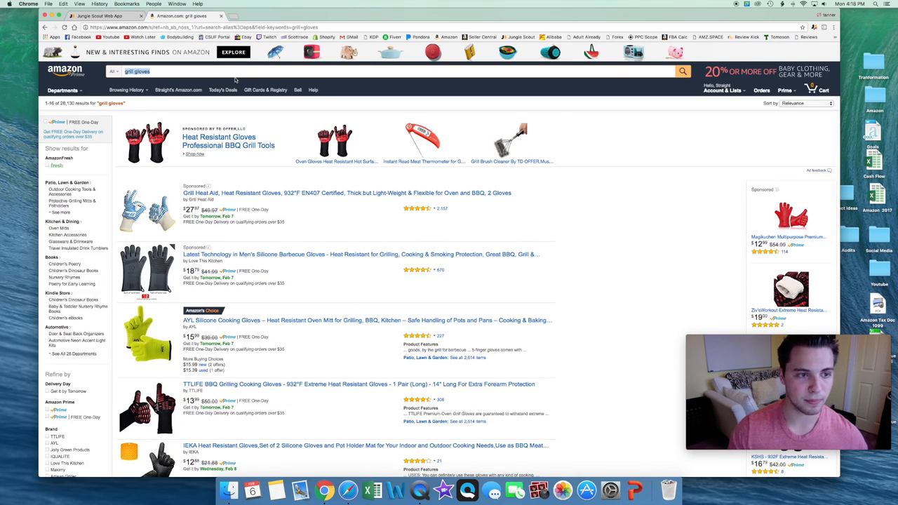
type("wire con")
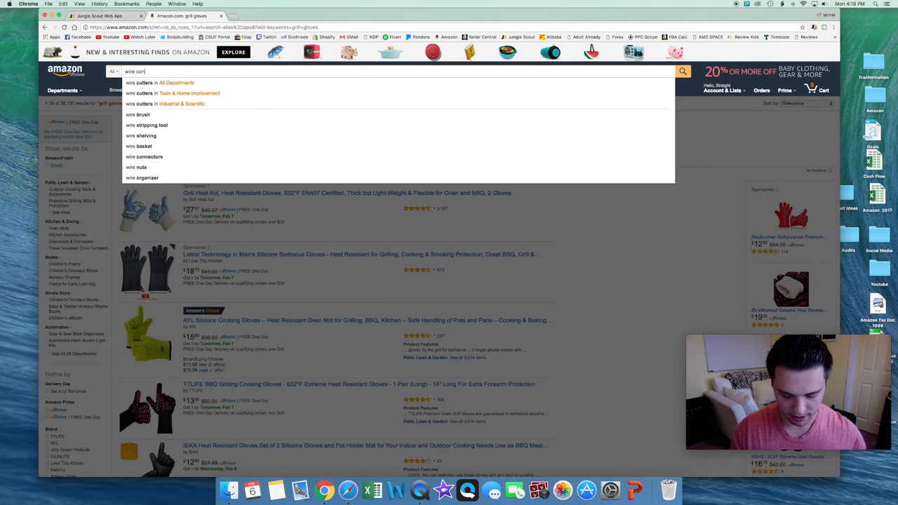
type("nector")
key("Return")
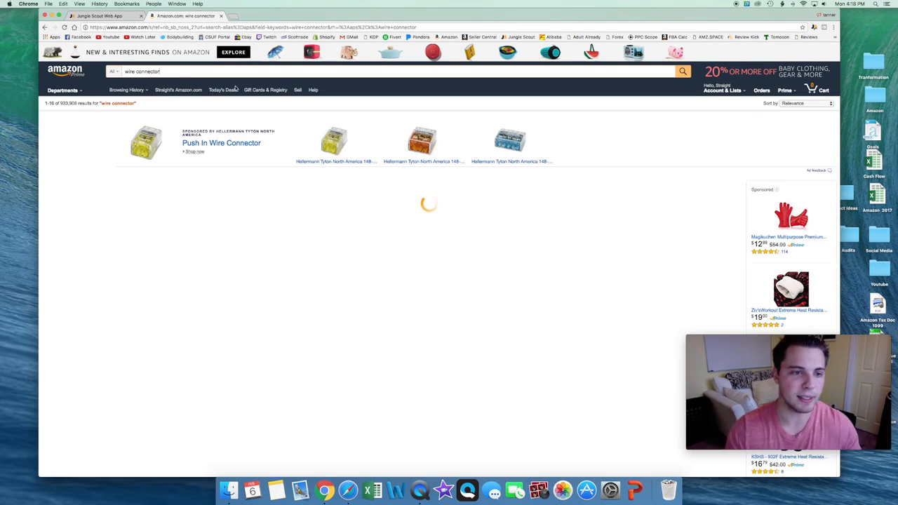
- Run the Jungle Scout Pro extension on the wire connector search results, examine the products' review counts and sales, and close it
left_click(123, 17)
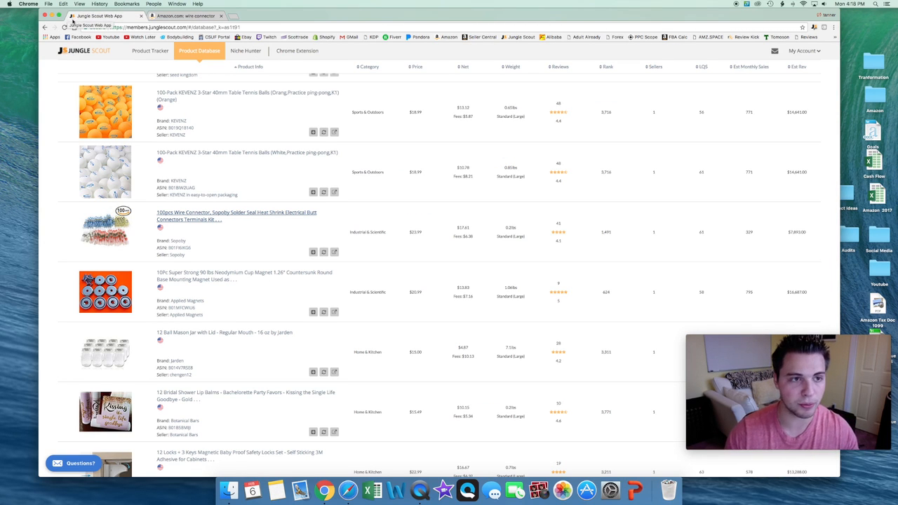
left_click(171, 15)
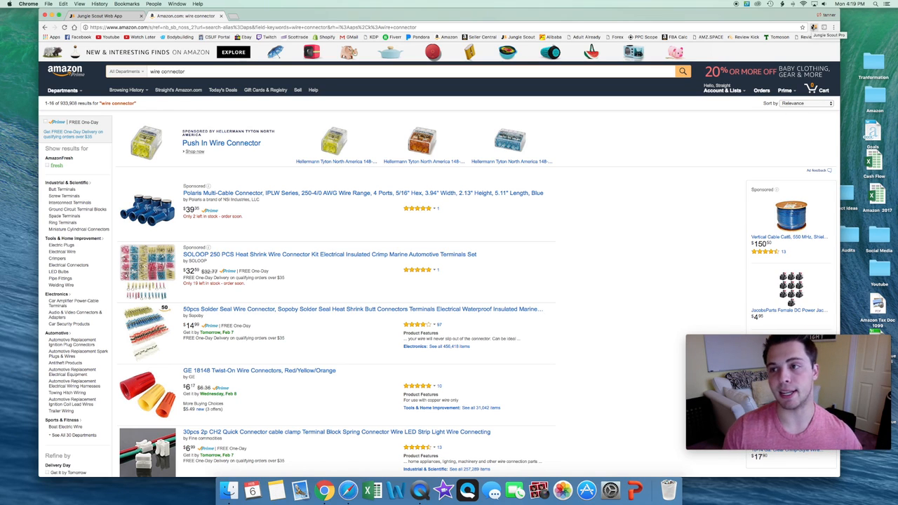
left_click(813, 28)
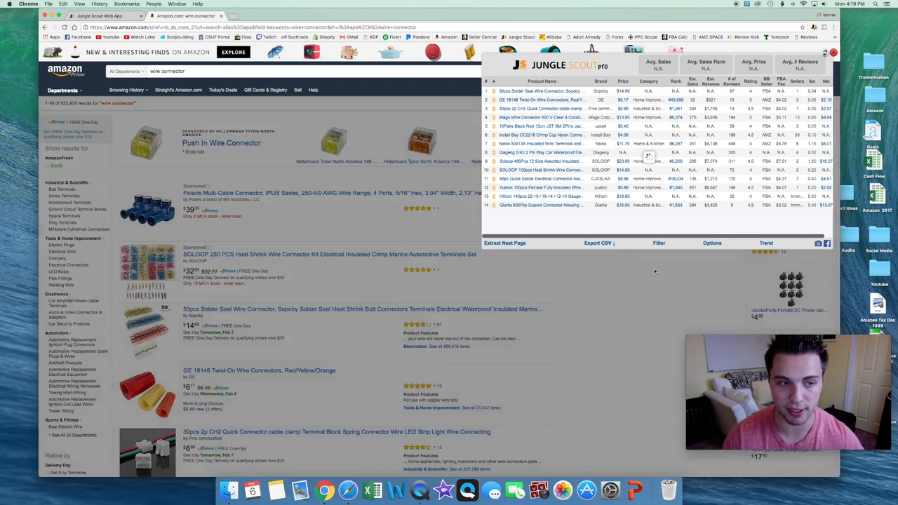
left_click(287, 249)
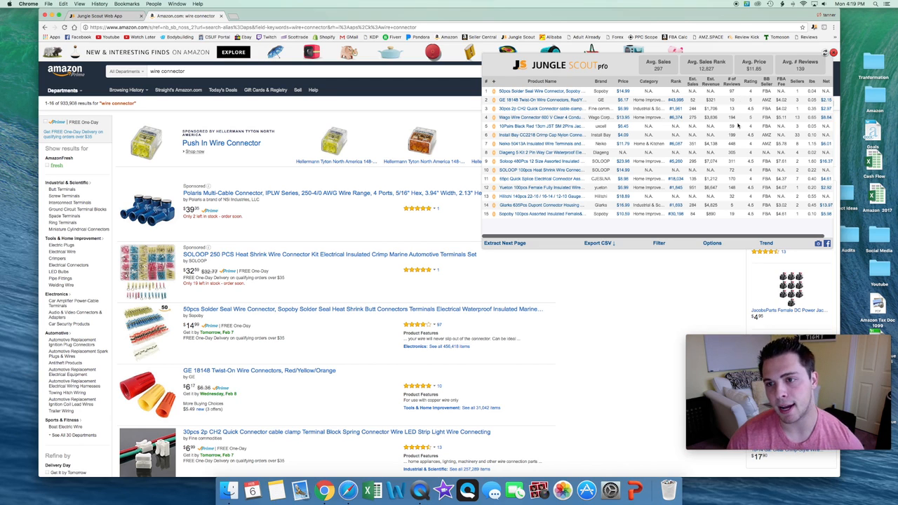
left_click_drag(727, 149, 732, 126)
left_click(745, 189)
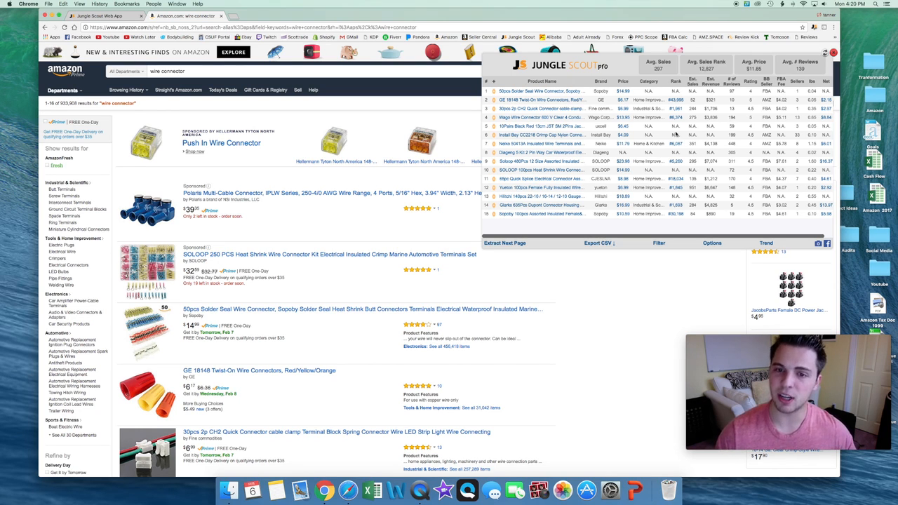
left_click(834, 53)
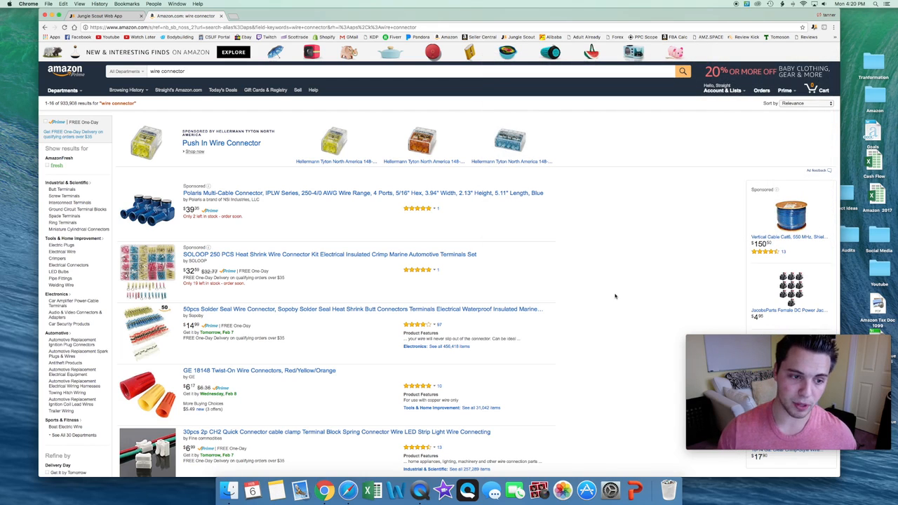
- Search Amazon for "lock pick set" and glance over the first listings
triple_click(184, 71)
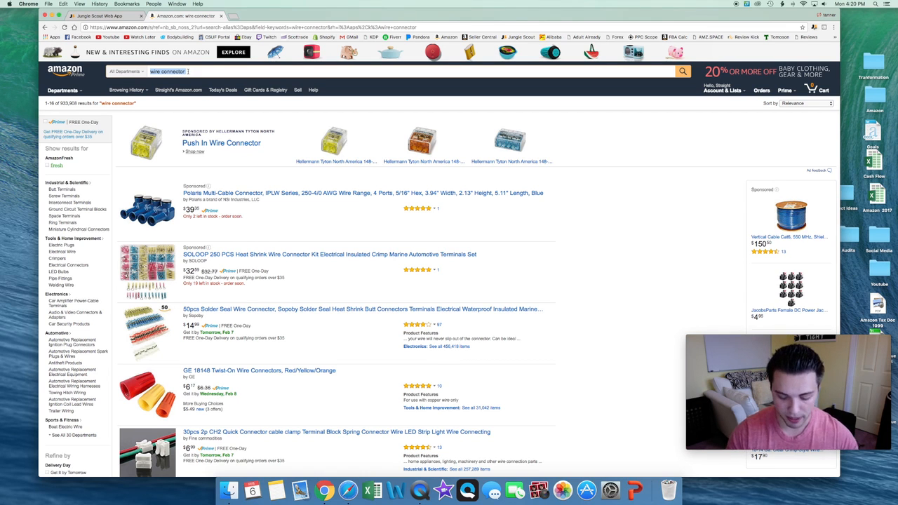
type("lock pick set")
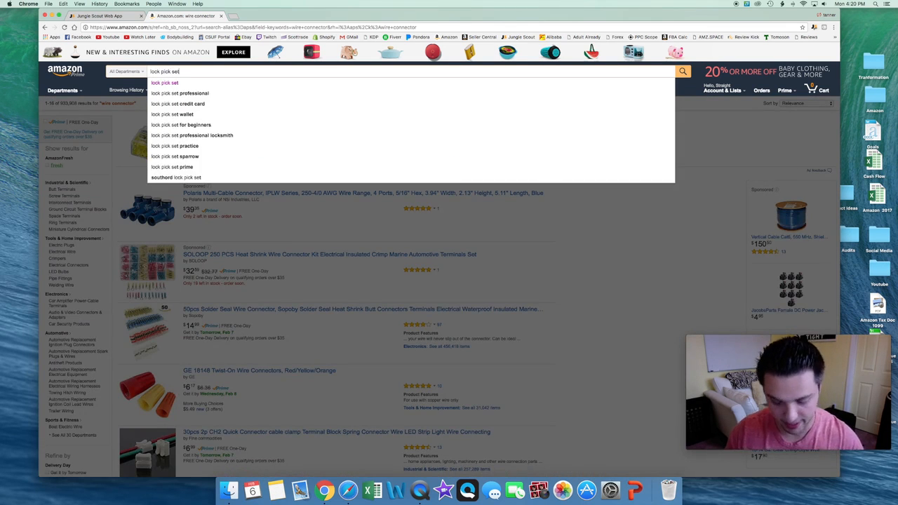
key("Return")
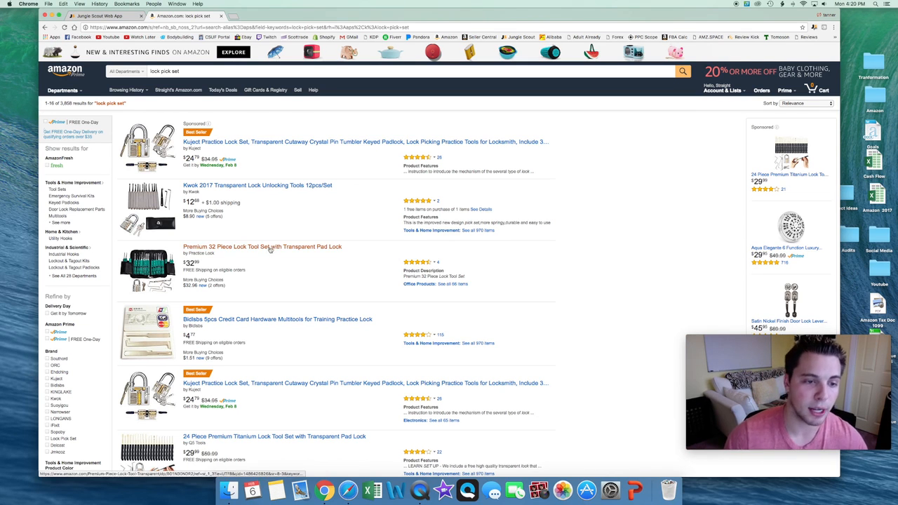
scroll(270, 249, "down", 1)
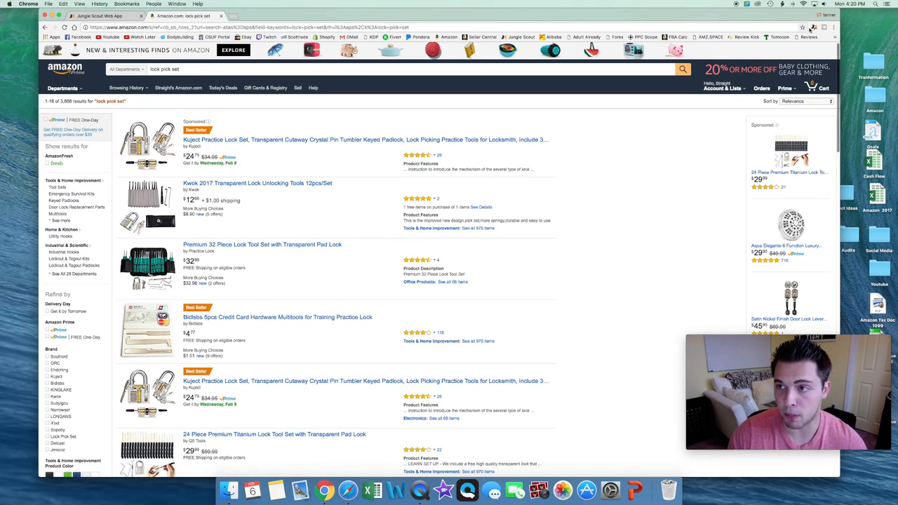
- Run the Jungle Scout Pro extension on the lock pick set results and compare the products' estimated sales, revenue and review counts
left_click(813, 28)
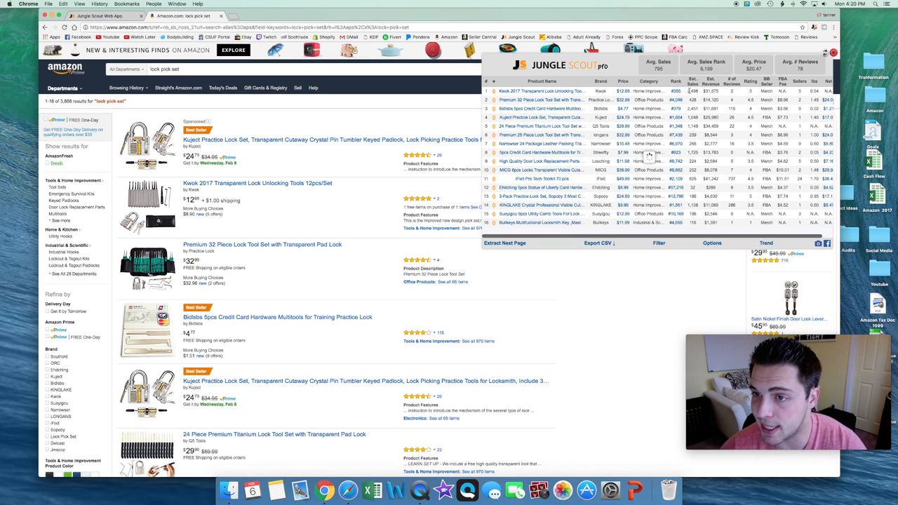
left_click_drag(690, 92, 694, 123)
left_click(704, 115)
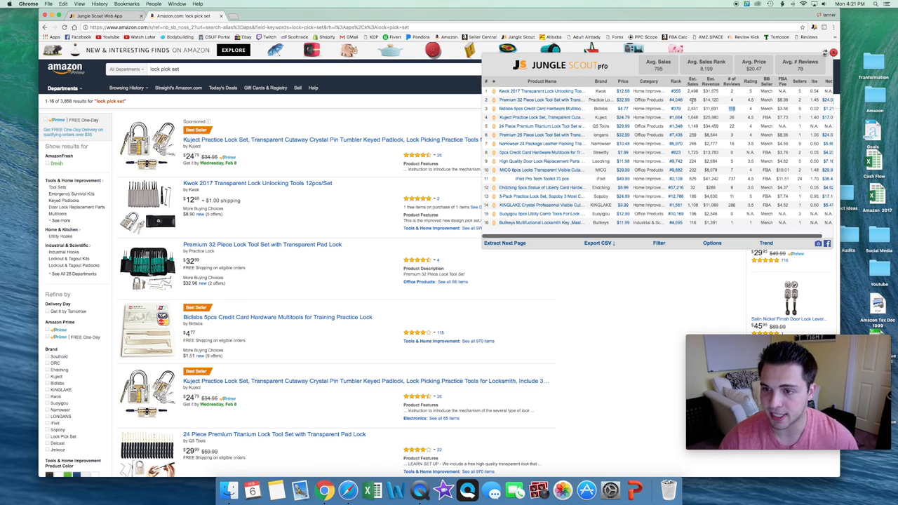
- Examine the lock pick set products' estimated sales, review counts and remaining columns in Jungle Scout Pro, and close the extension
left_click_drag(699, 174, 689, 111)
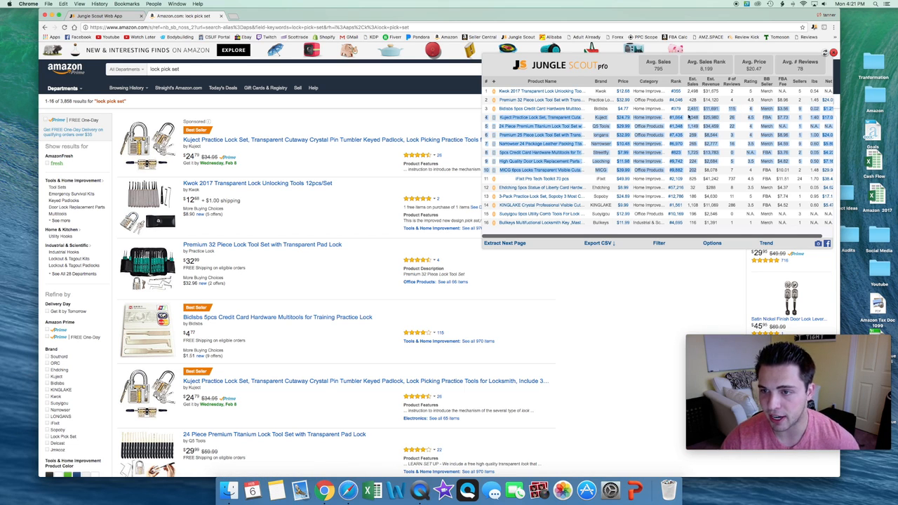
left_click(692, 125)
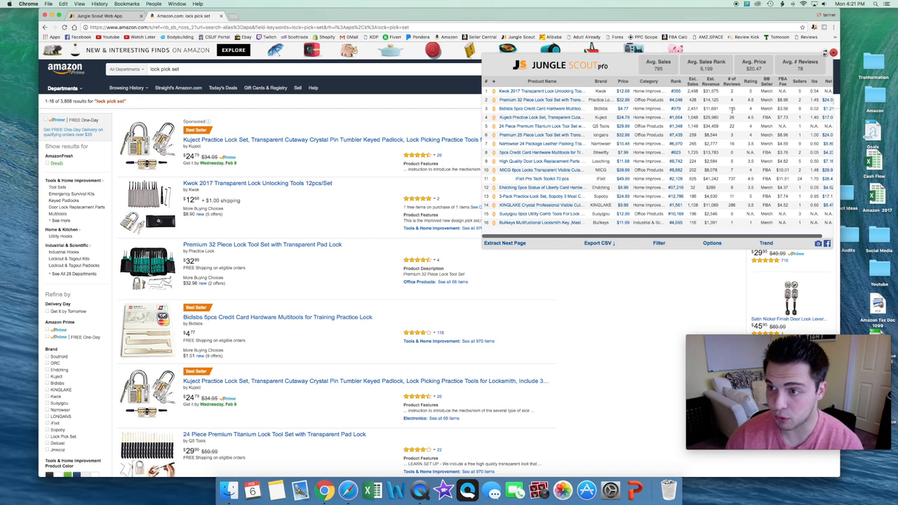
scroll(733, 110, "right", 1)
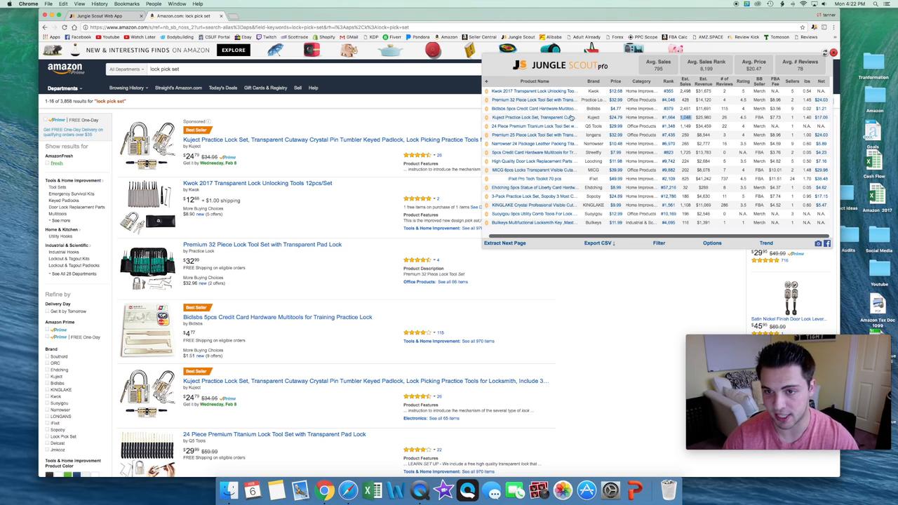
mouse_move(525, 118)
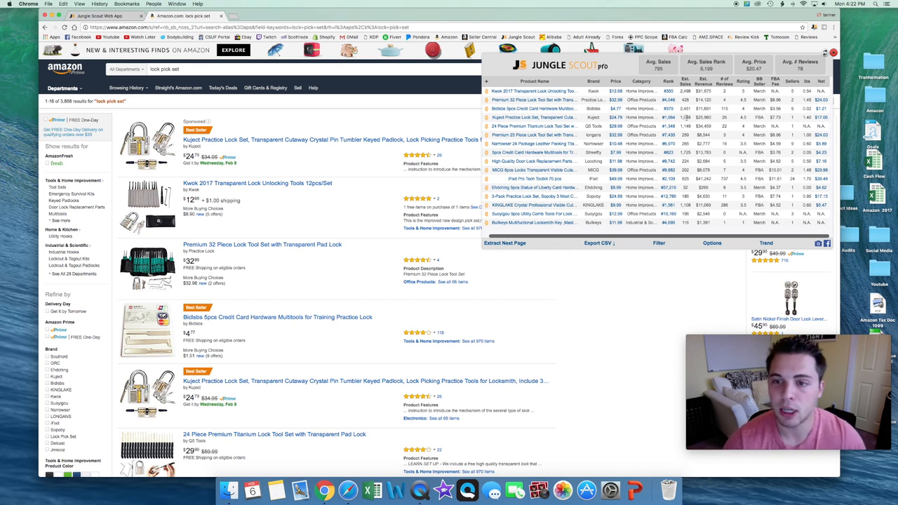
scroll(588, 143, "left", 2)
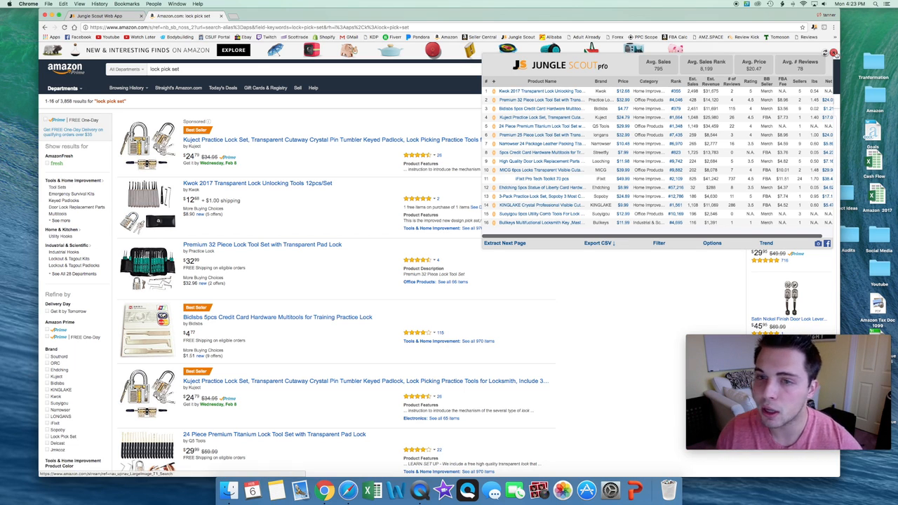
left_click(833, 53)
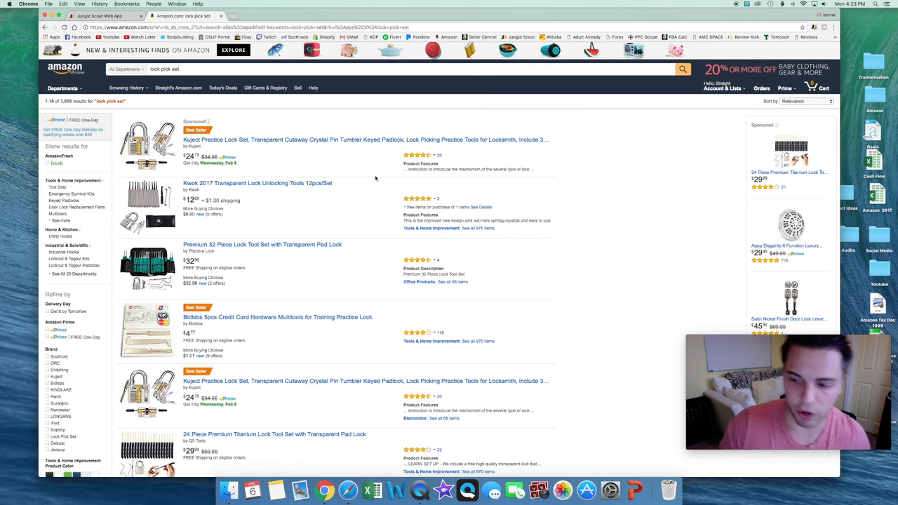
- Replace the lock pick set search on Amazon with a search for "grill gloves"
triple_click(184, 68)
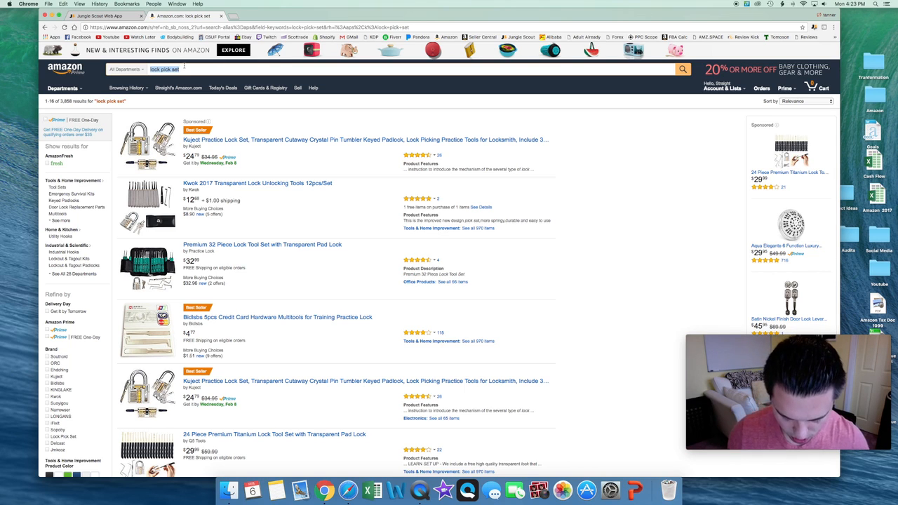
type("grill gl")
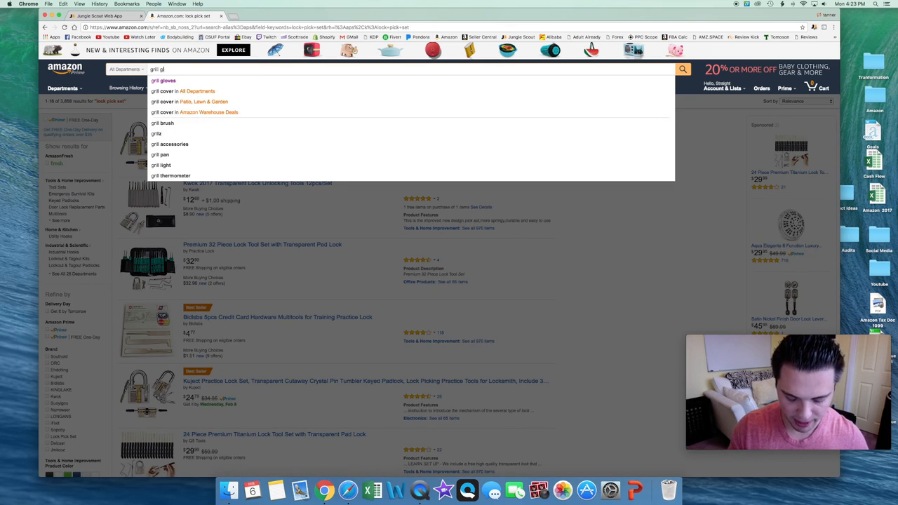
type("oves")
key("Return")
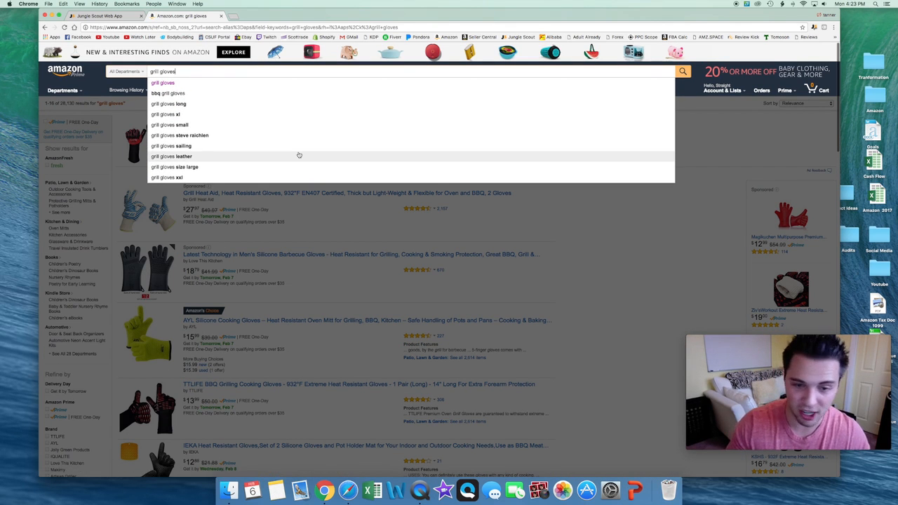
left_click(232, 83)
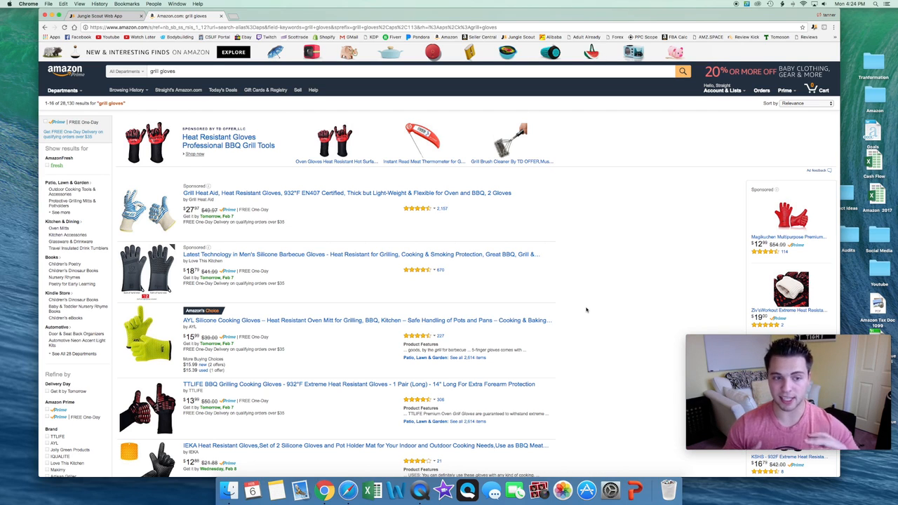
- Run the Jungle Scout Pro extension on the grill gloves results, compare the products' sales and review counts, and close it
left_click(143, 71)
left_click(660, 240)
left_click(814, 27)
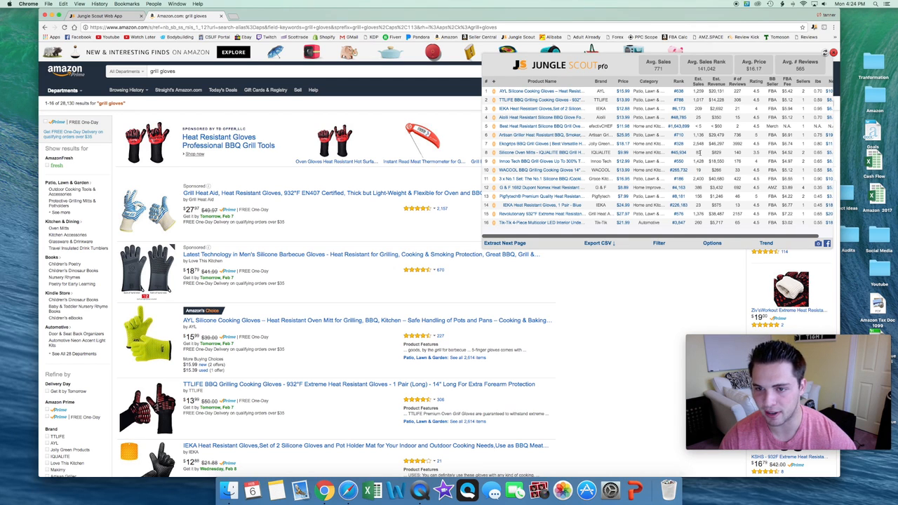
mouse_move(561, 156)
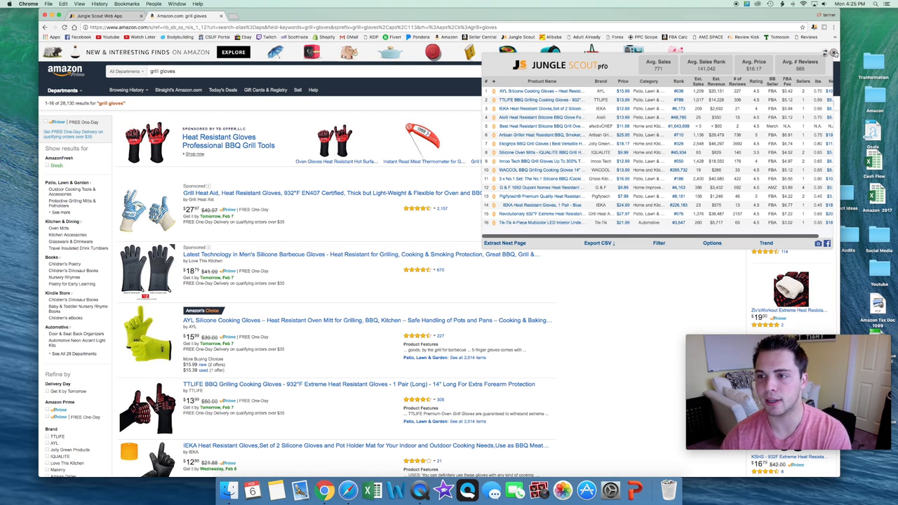
left_click(833, 53)
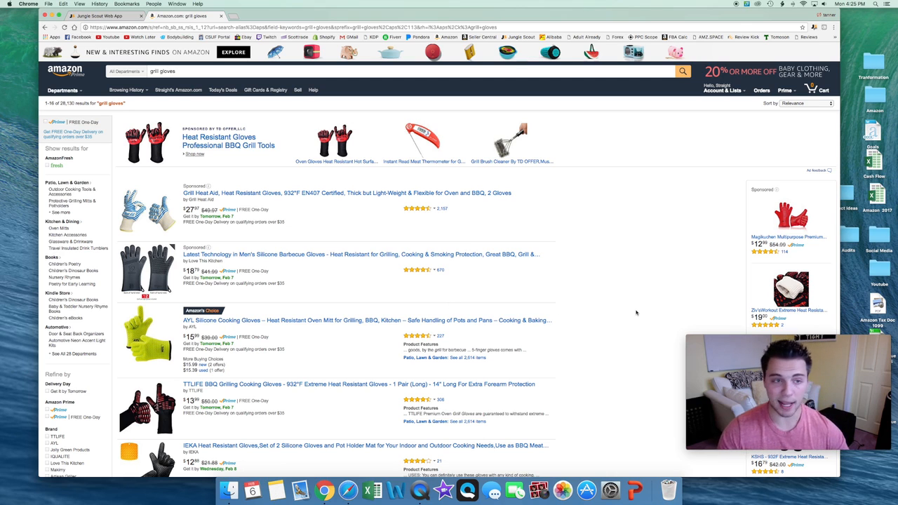
- Search Amazon for "heat shrink wiring" and glance over the first listings
triple_click(190, 73)
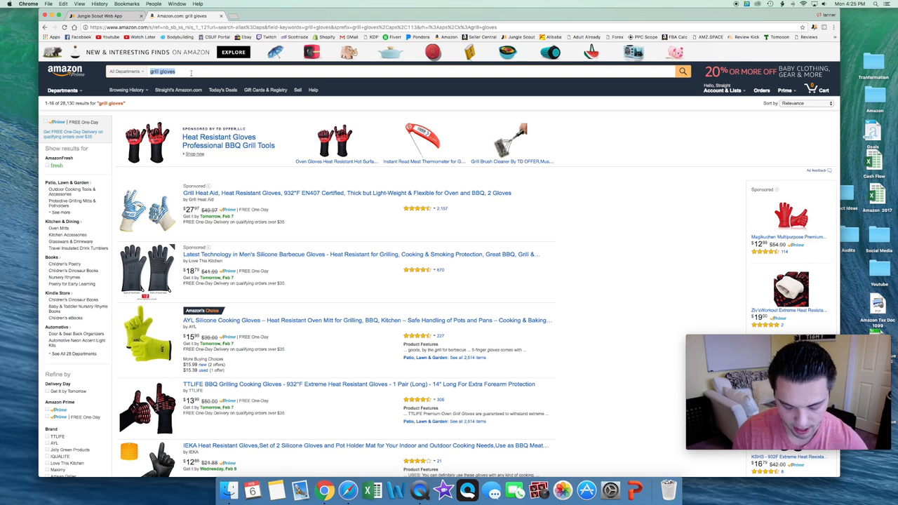
type("heat shrink")
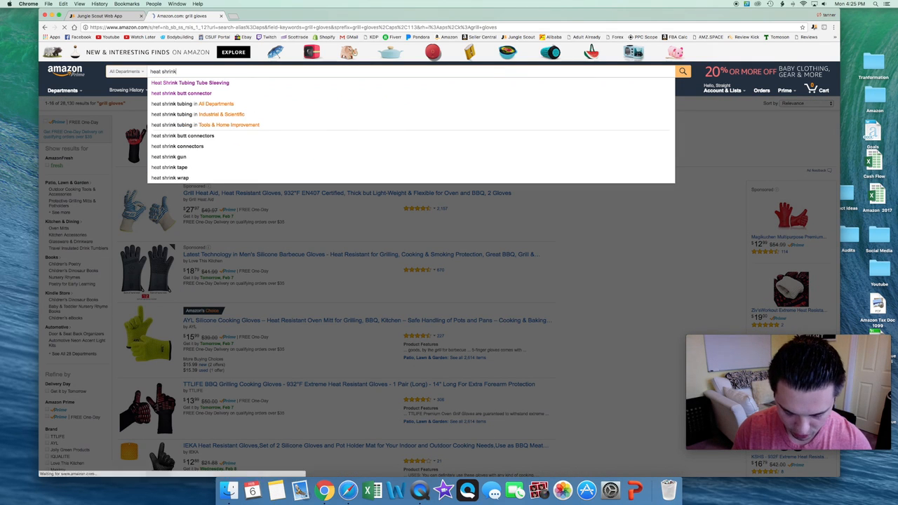
type(" wiring")
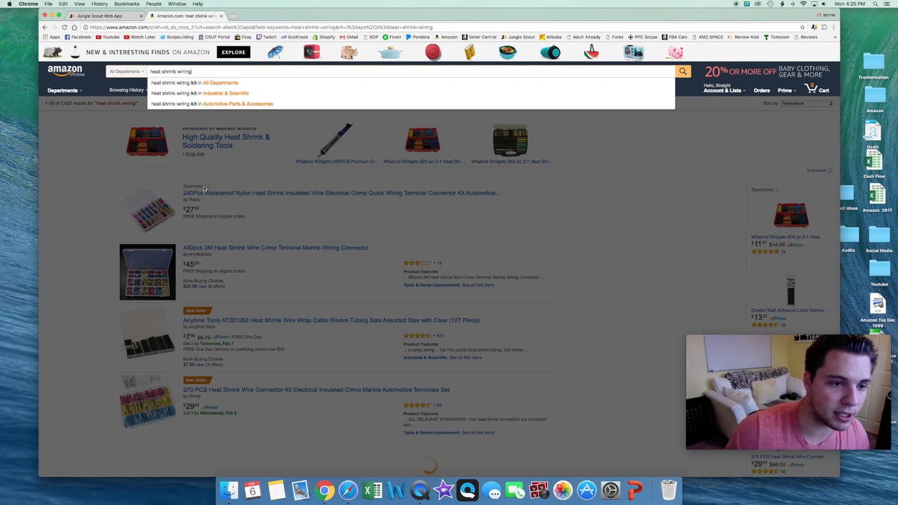
left_click(616, 238)
scroll(617, 246, "down", 4)
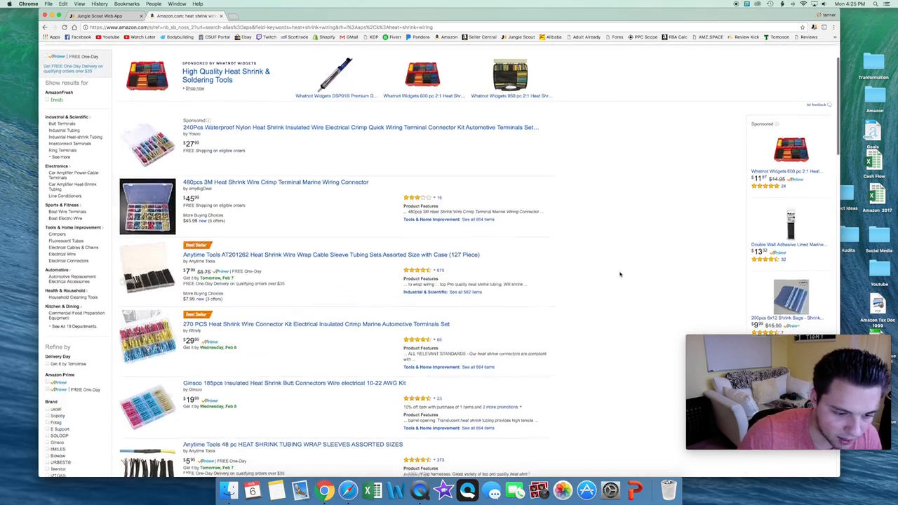
scroll(671, 274, "up", 5)
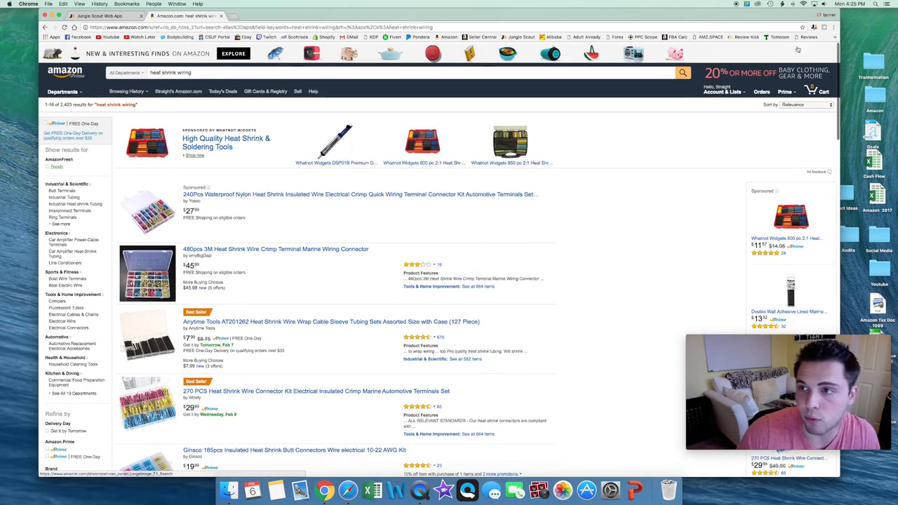
- Run the Jungle Scout Pro extension on the heat shrink wiring results, compare the products' estimated sales and review counts, and close it
left_click(814, 27)
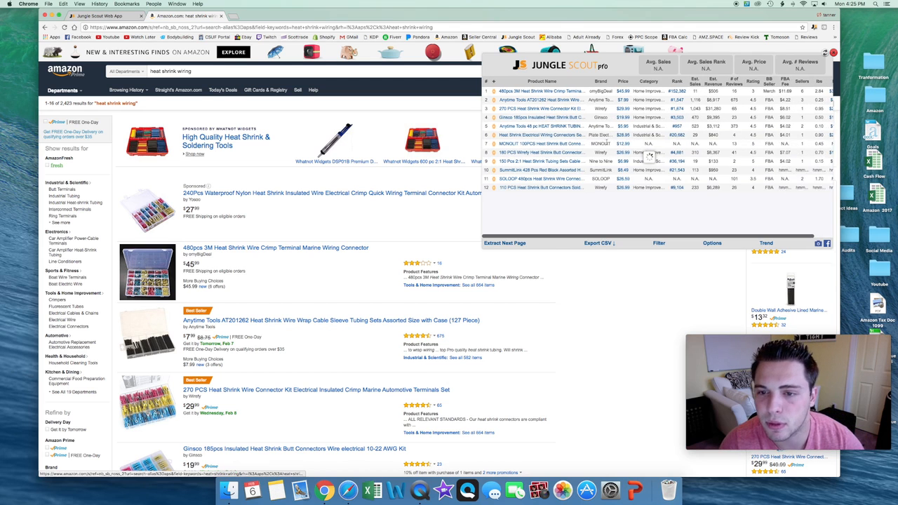
left_click(833, 53)
scroll(827, 77, "down", 2)
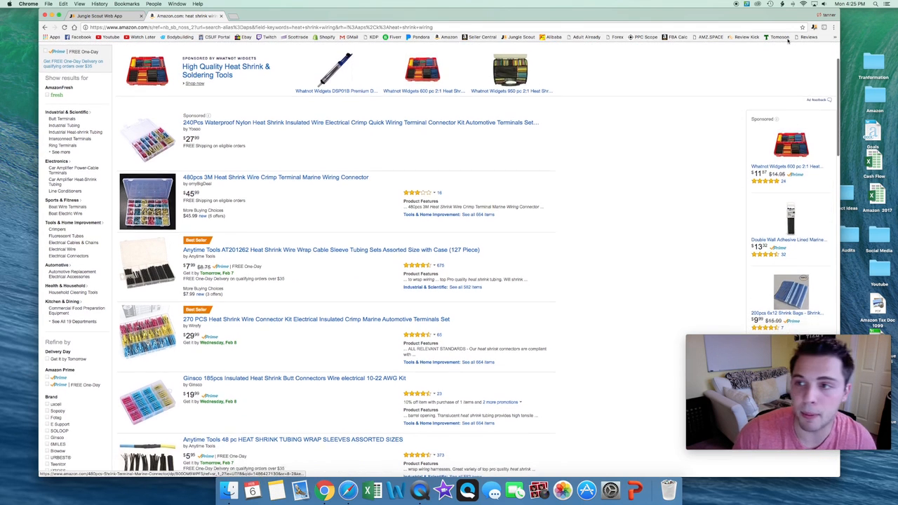
left_click(813, 28)
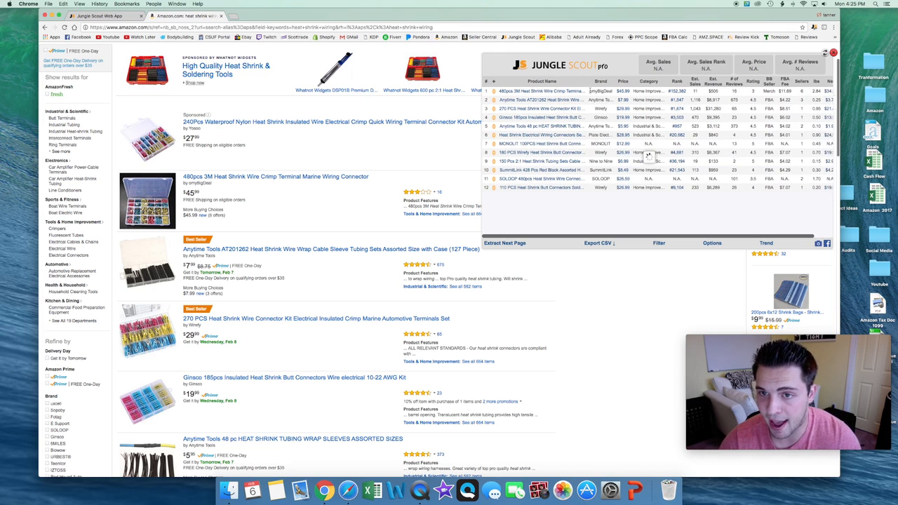
left_click_drag(602, 117, 608, 160)
left_click(596, 181)
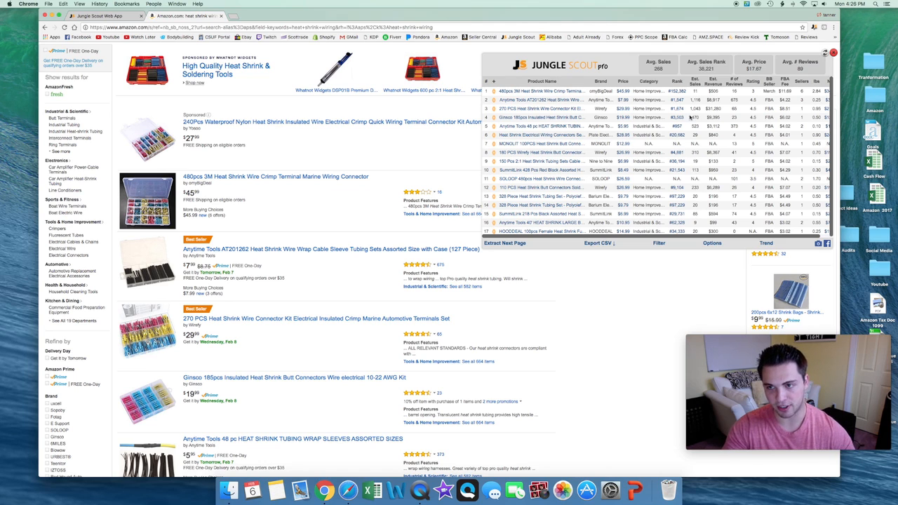
left_click(833, 54)
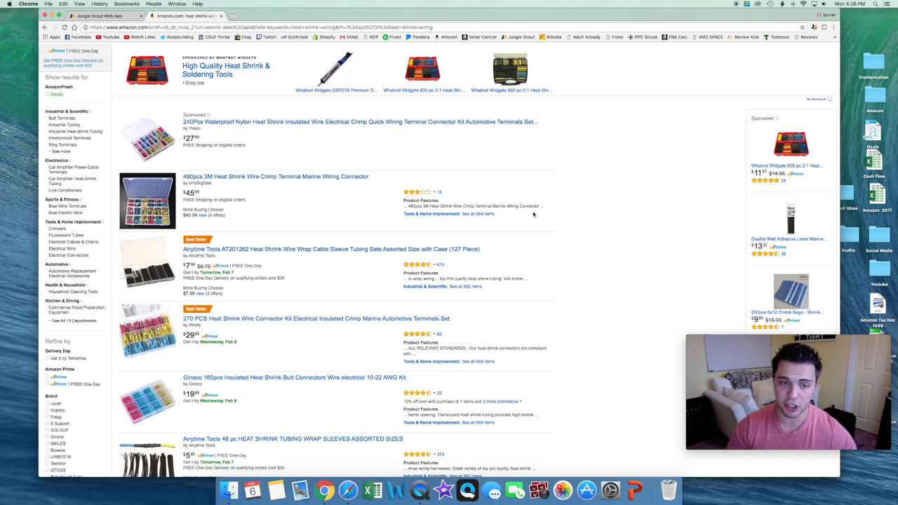
scroll(533, 215, "up", 3)
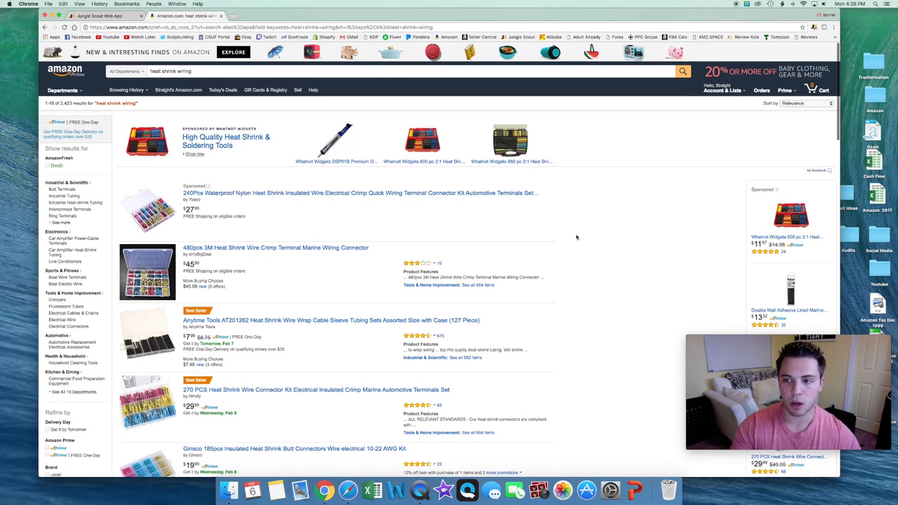